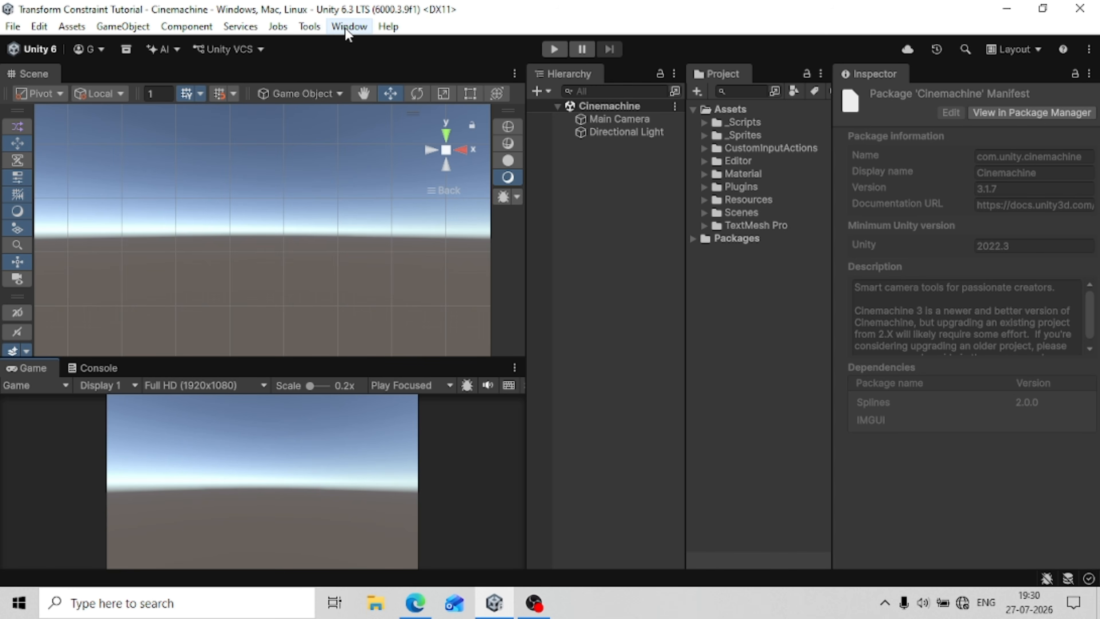
Find the Cinemachine package in the Unity Registry and install version 3.1.7.
left_click(349, 27)
mouse_move(366, 255)
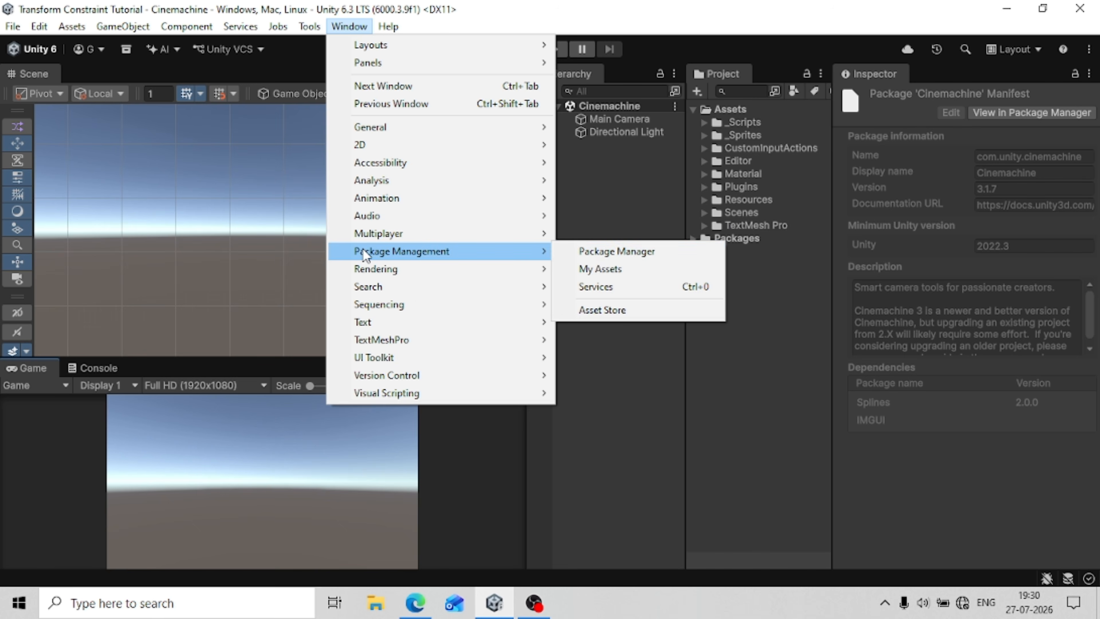
left_click(583, 250)
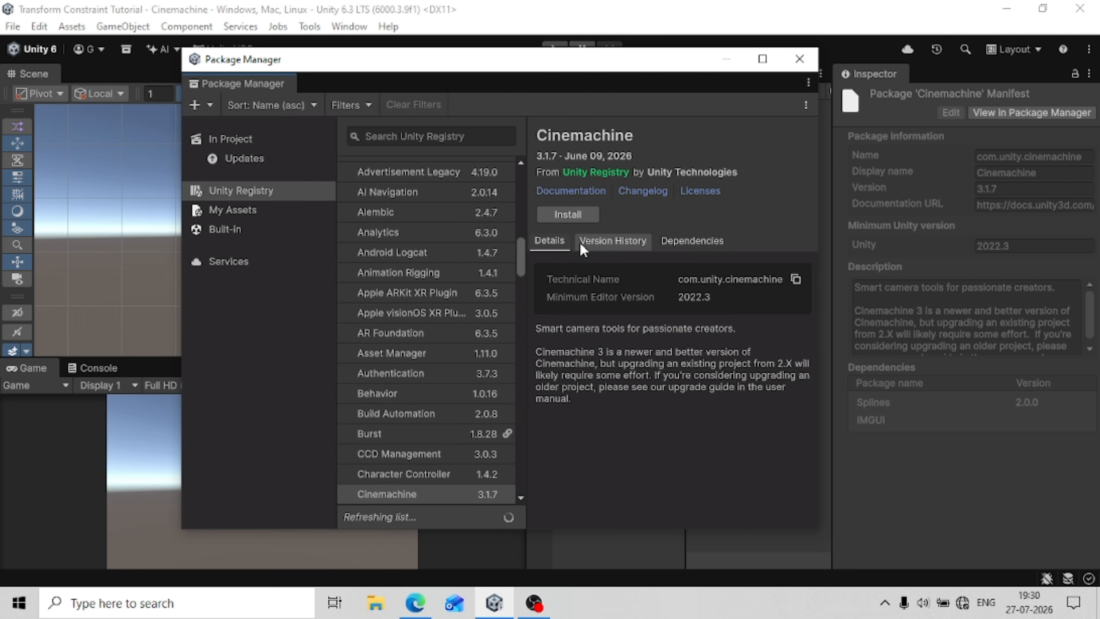
left_click(428, 138)
type("Ci")
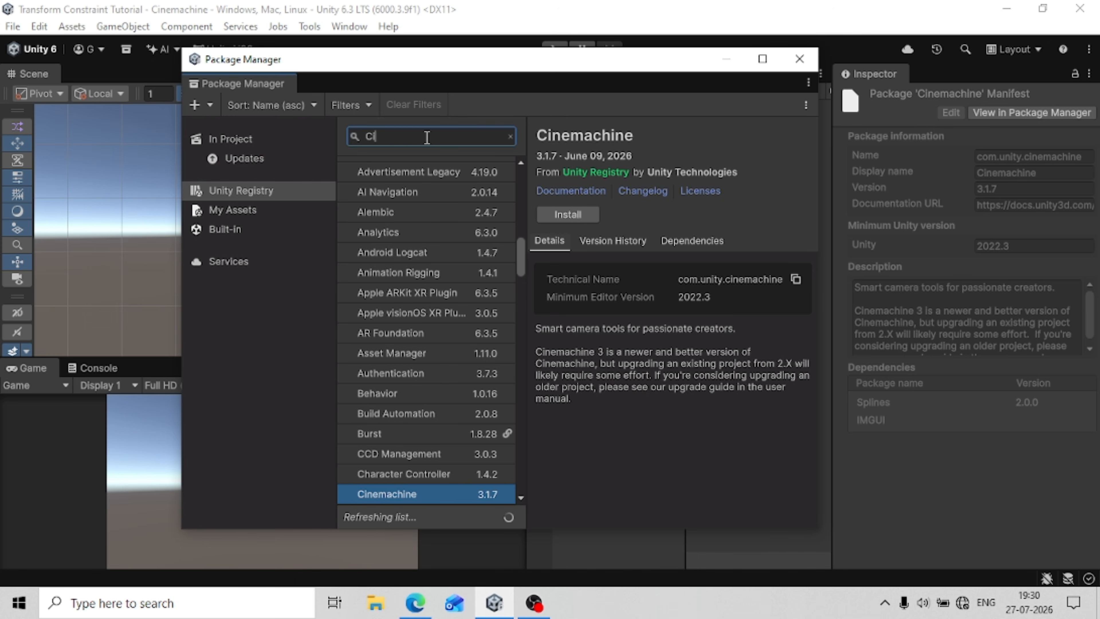
type("nemachine")
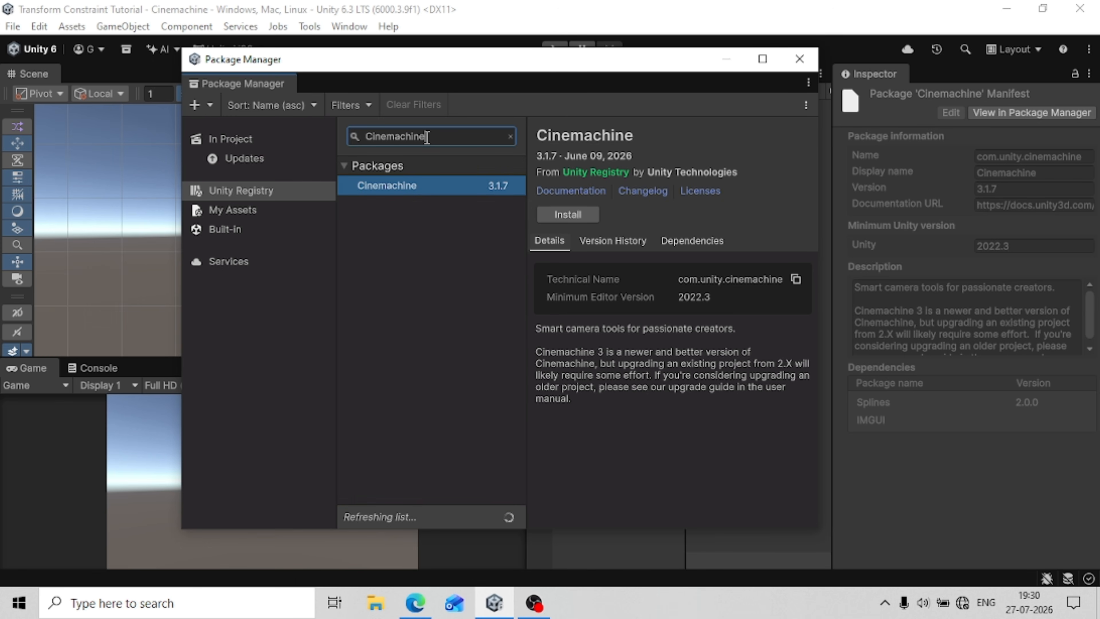
left_click(556, 216)
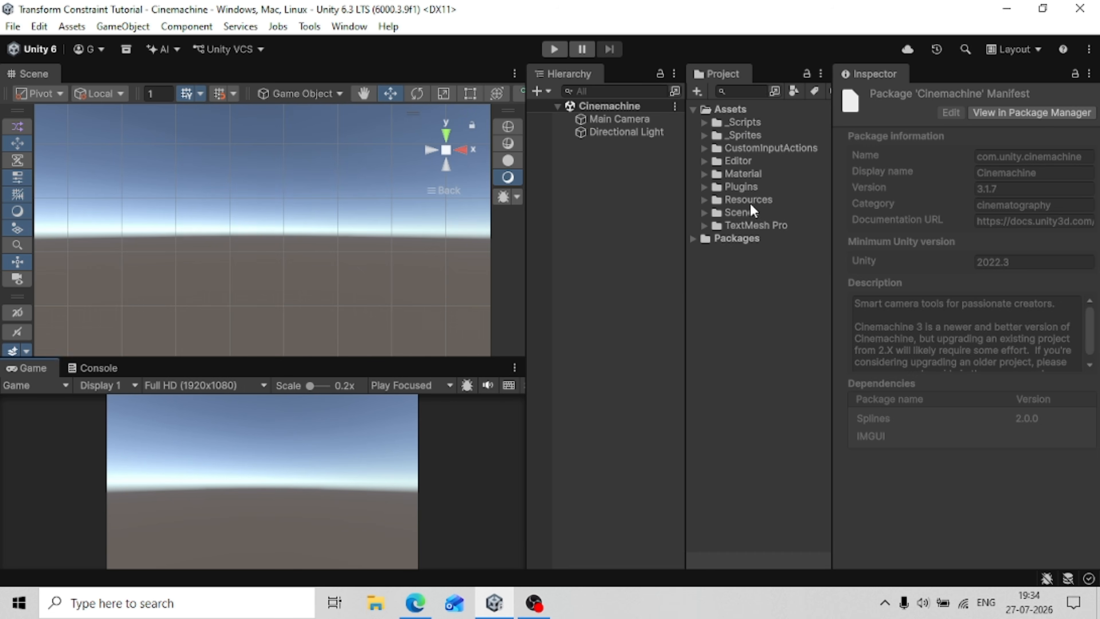
Examine the Robot Kyle | URP package details among the project's Asset Store packages, and close the Package Manager.
left_click(337, 30)
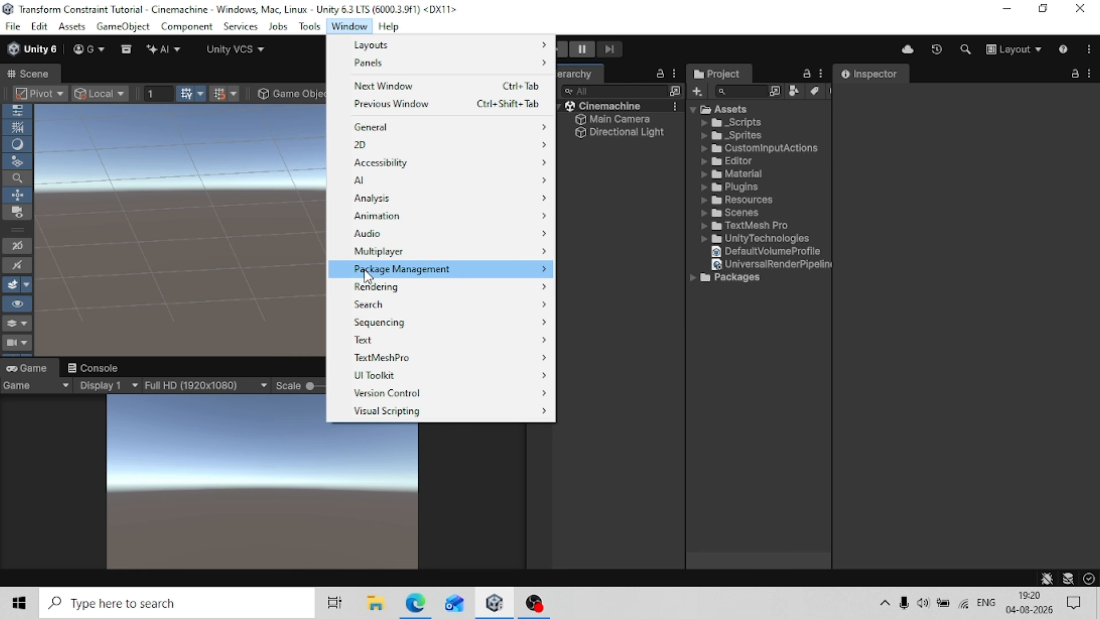
mouse_move(472, 272)
left_click(621, 287)
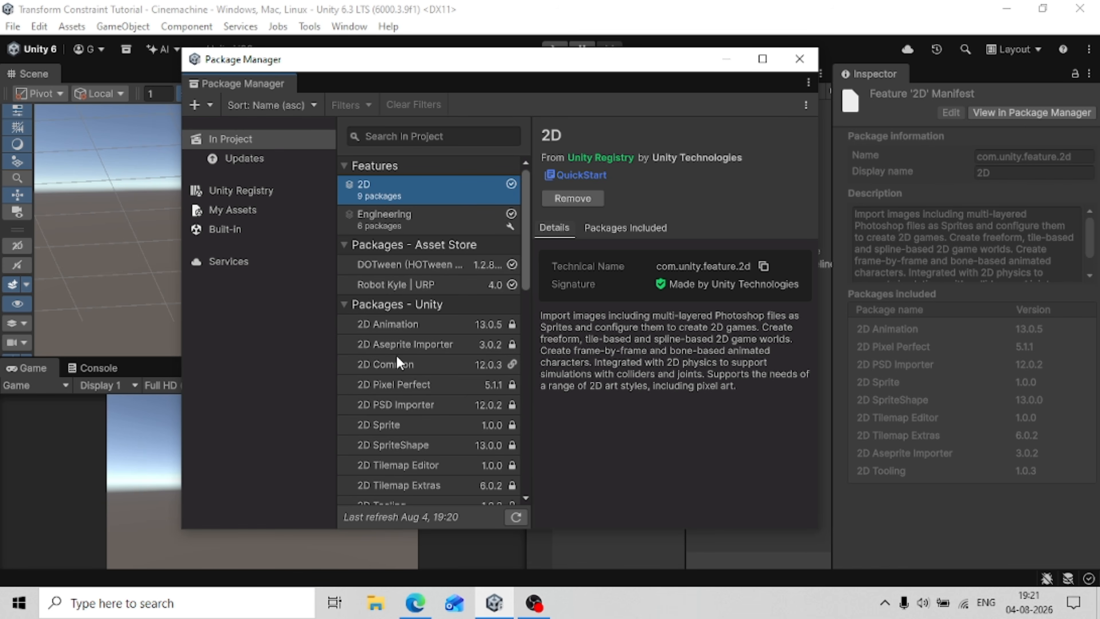
left_click(403, 287)
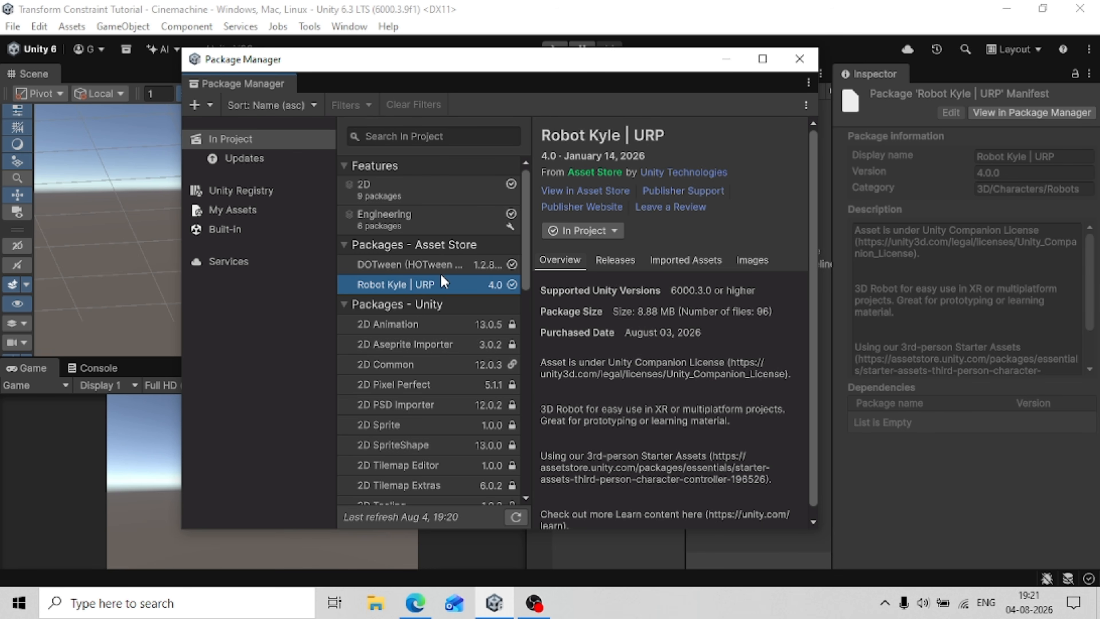
left_click(799, 59)
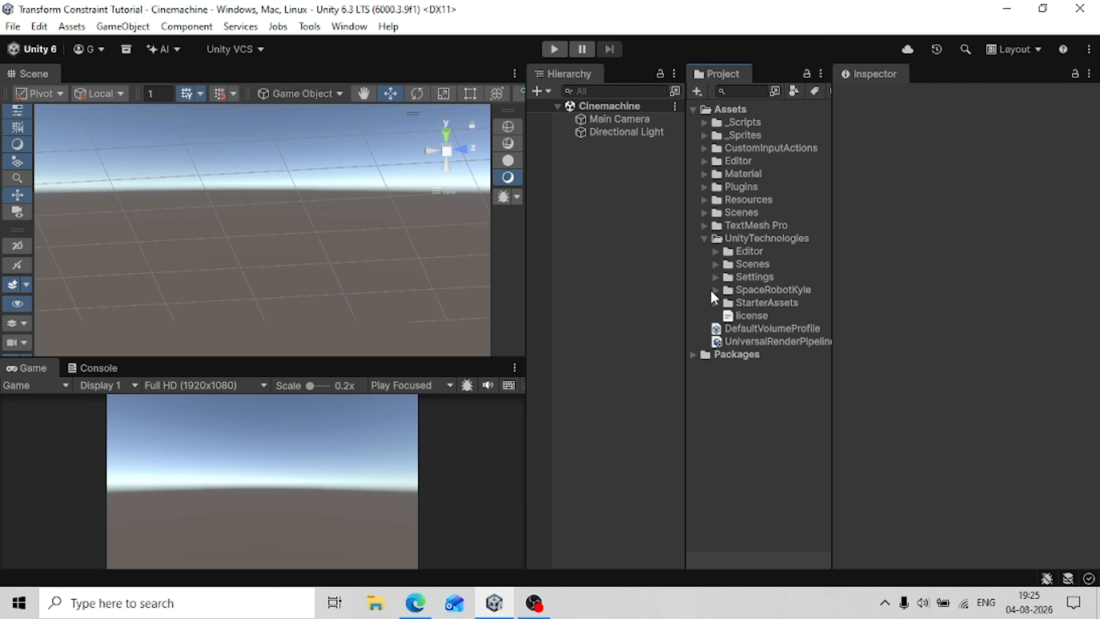
Add the KyleRobot model from UnityTechnologies/SpaceRobotKyle/Models to the Cinemachine scene.
left_click(713, 290)
left_click(760, 340)
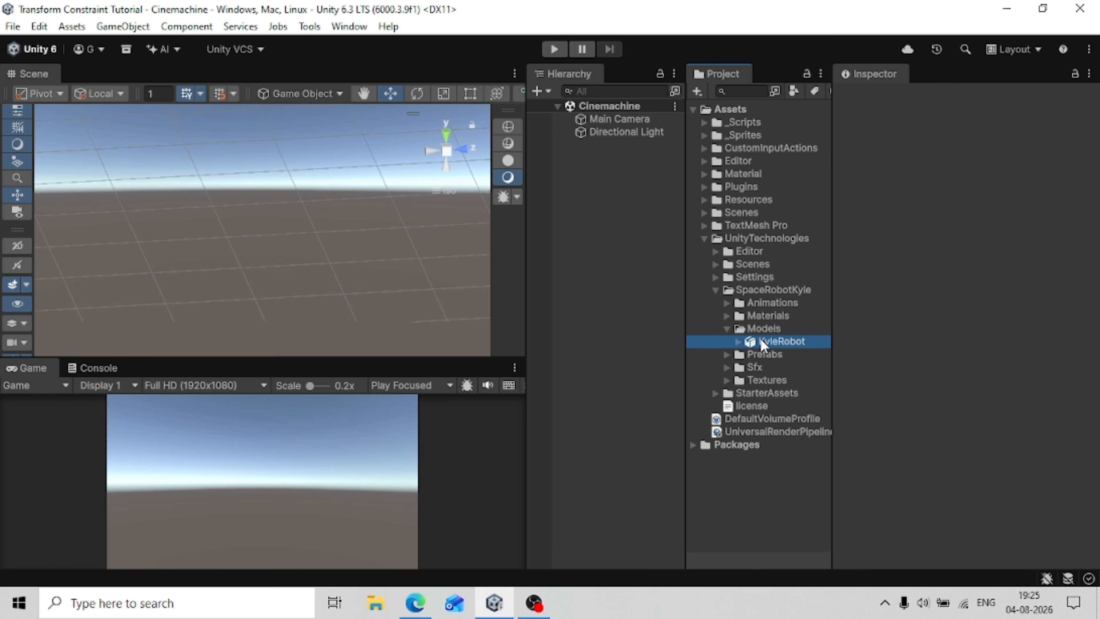
left_click_drag(760, 339, 670, 268)
left_click_drag(611, 213, 611, 213)
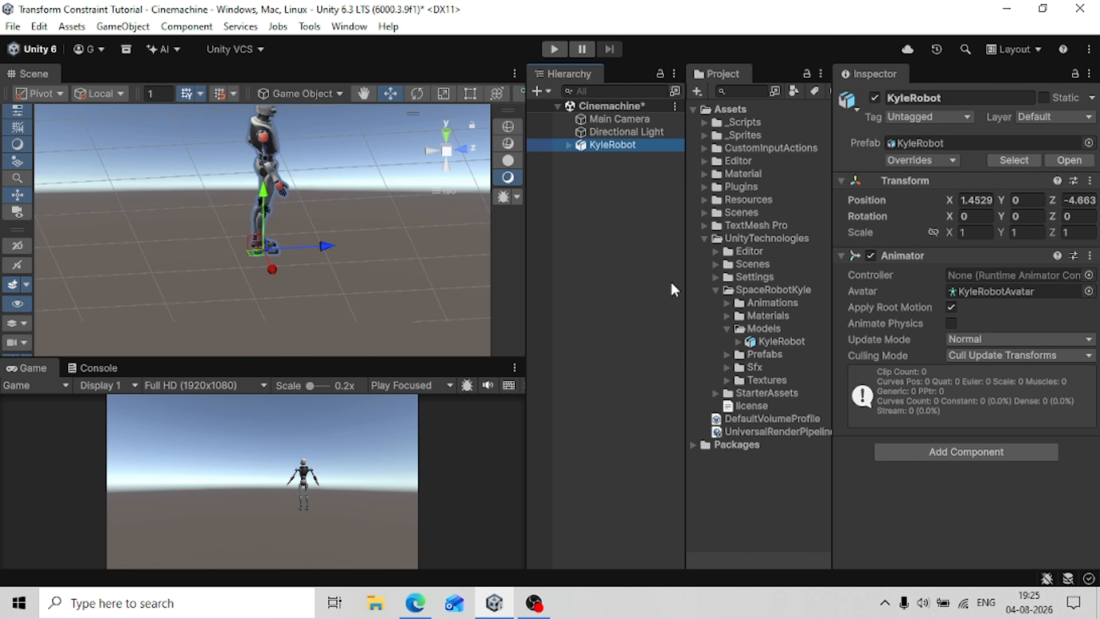
Add the Environment_Prefab from StarterAssets/Environment/Prefabs to the scene as a root object.
left_click(716, 290)
left_click(716, 302)
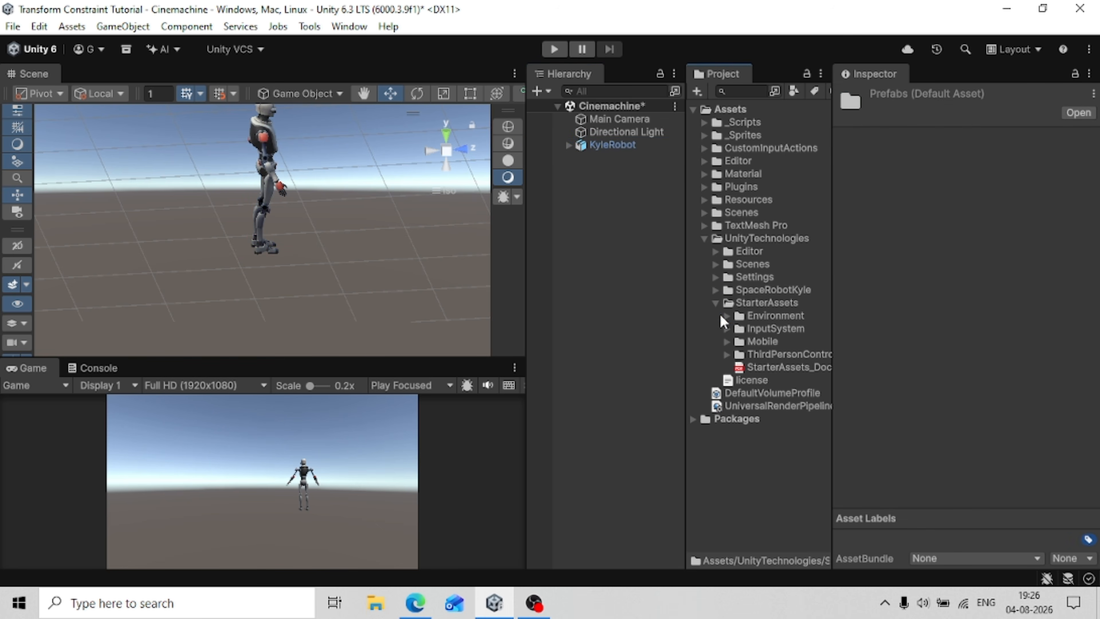
left_click(722, 316)
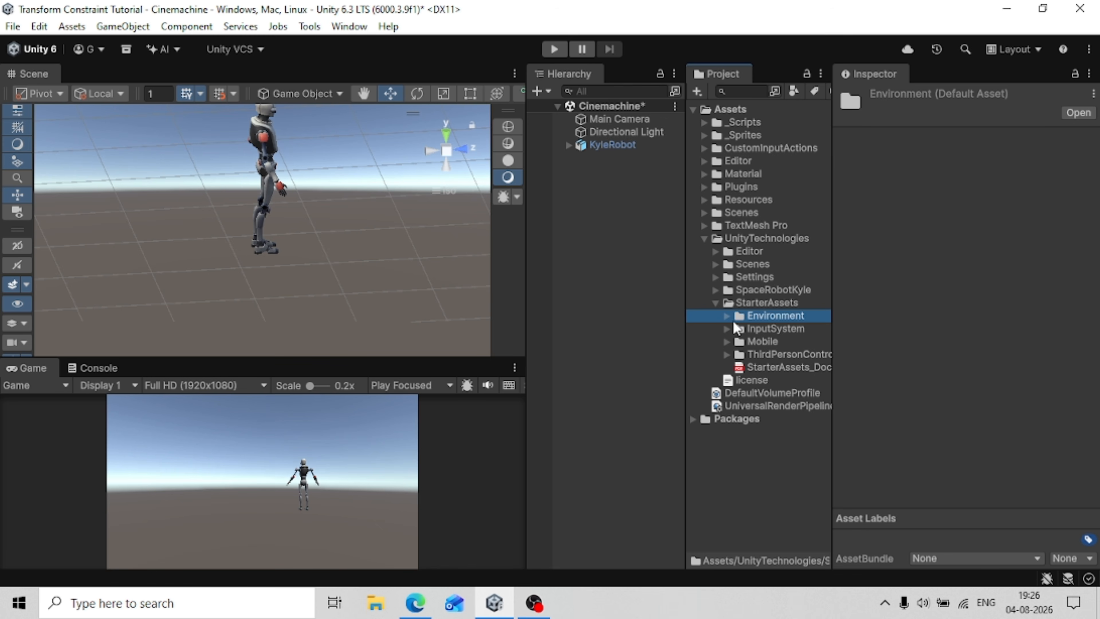
left_click(728, 316)
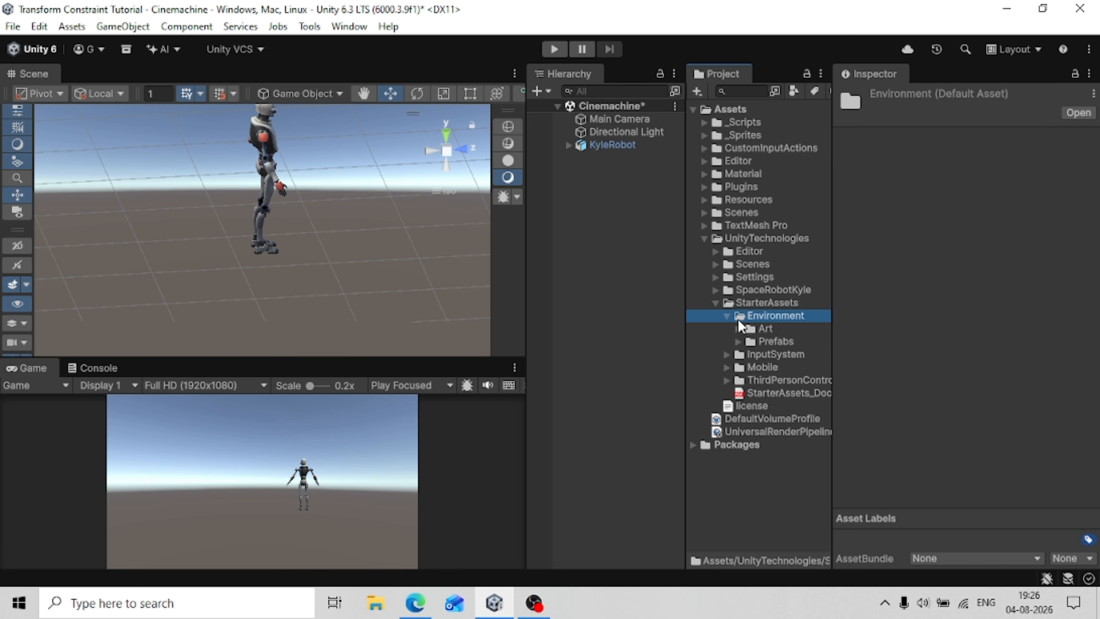
left_click(738, 342)
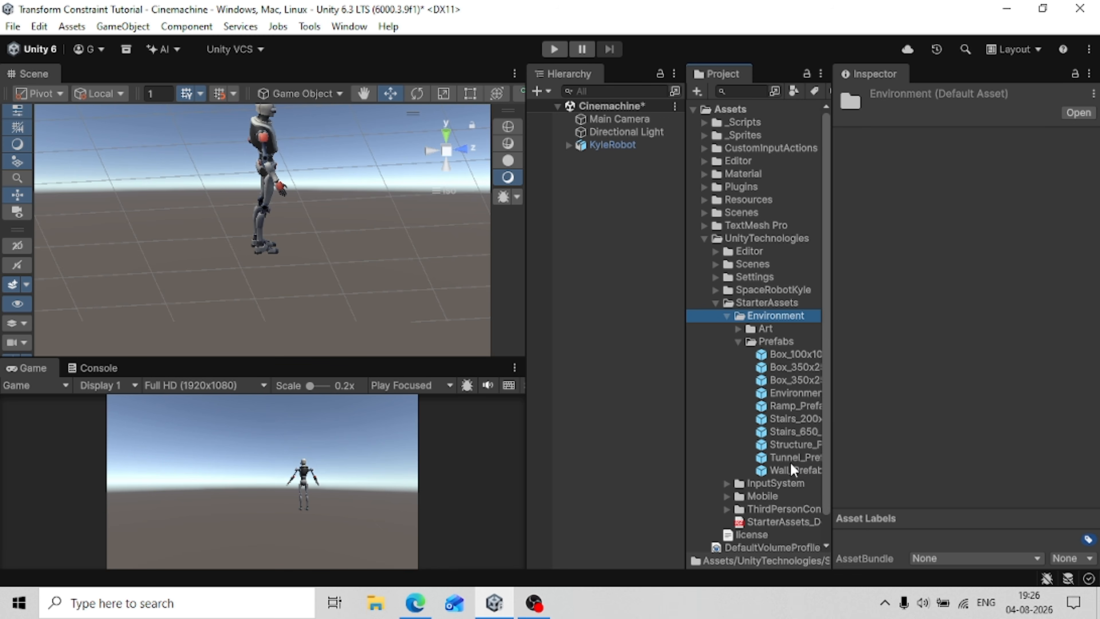
left_click(731, 337)
left_click_drag(773, 393, 616, 314)
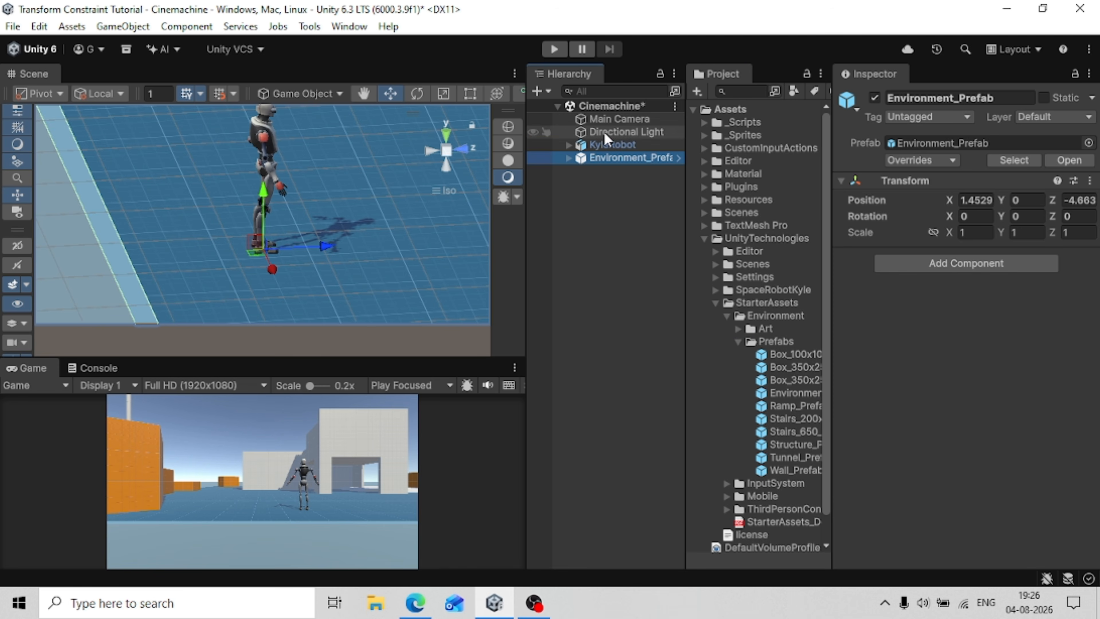
Unpack the KyleRobot prefab instance completely.
left_click(605, 143)
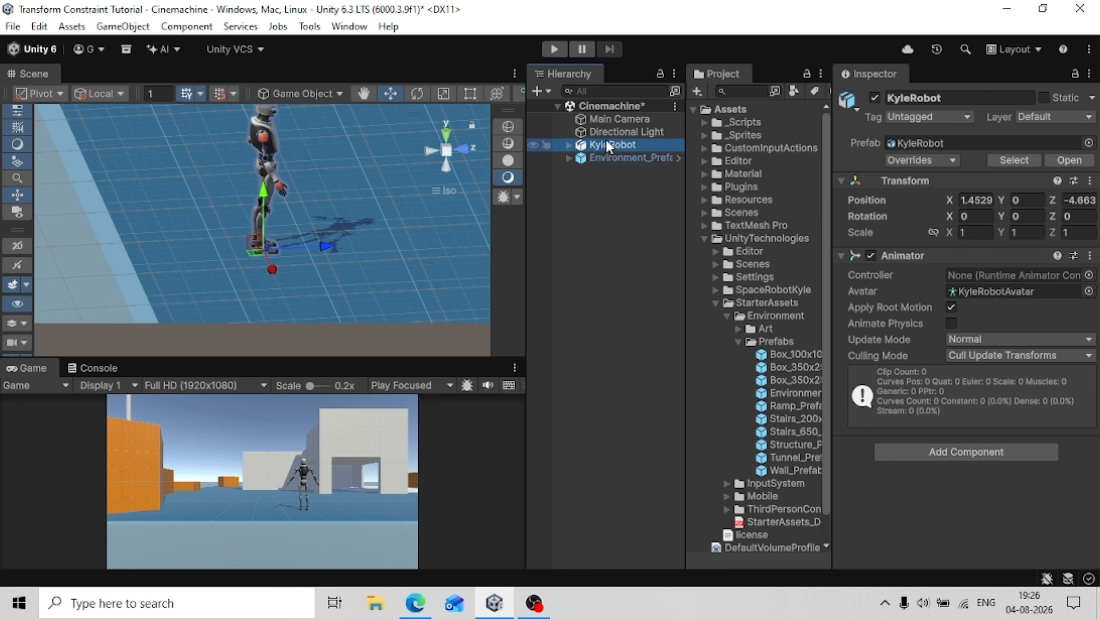
right_click(605, 147)
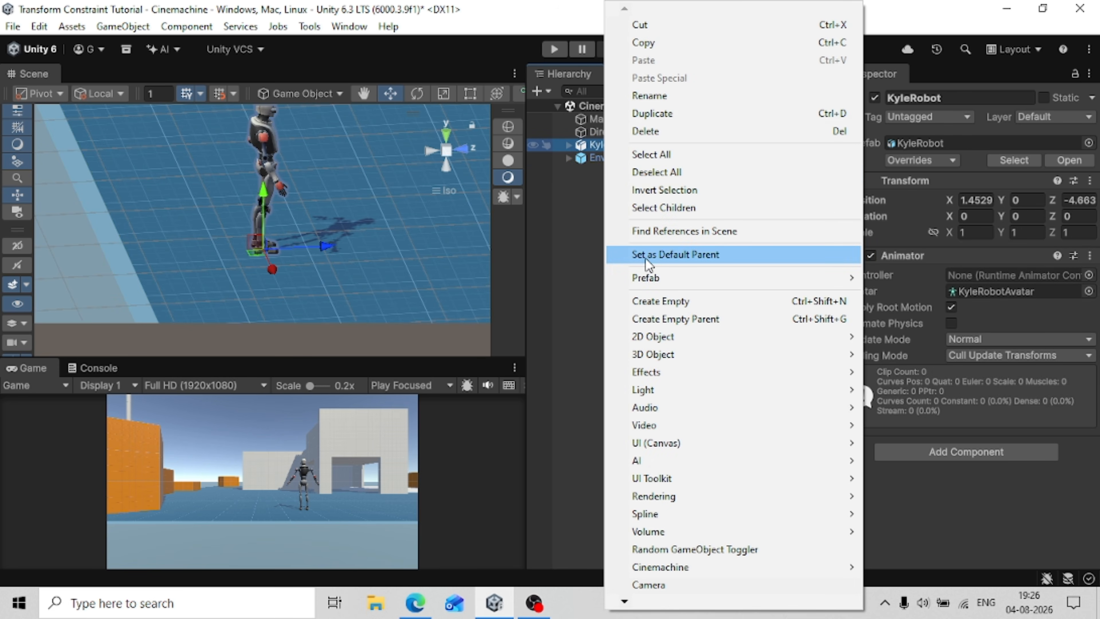
mouse_move(645, 280)
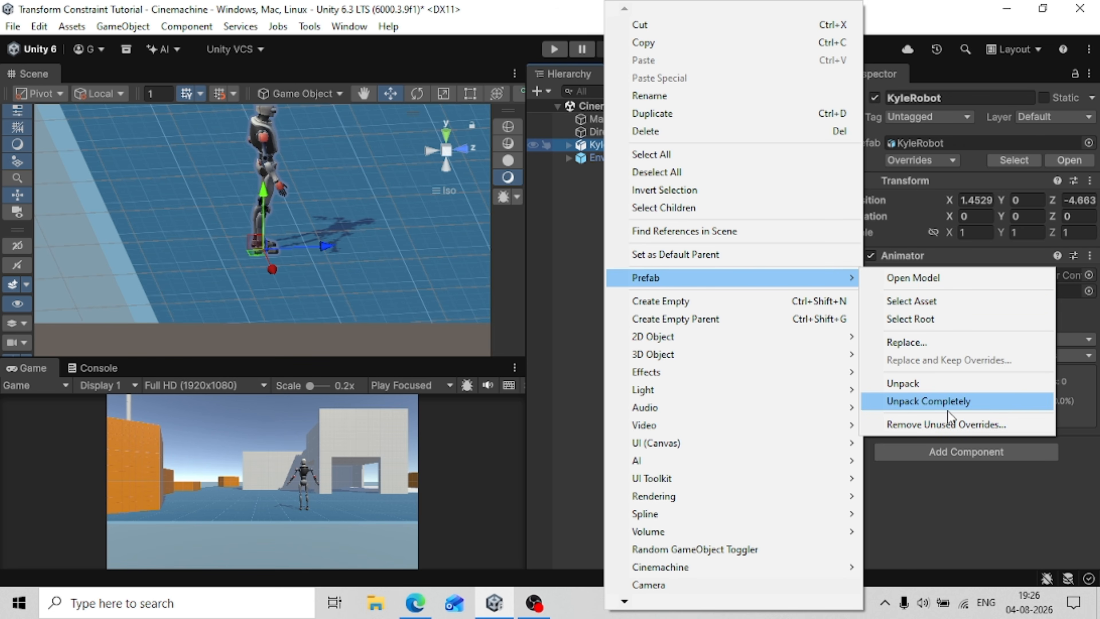
left_click(932, 402)
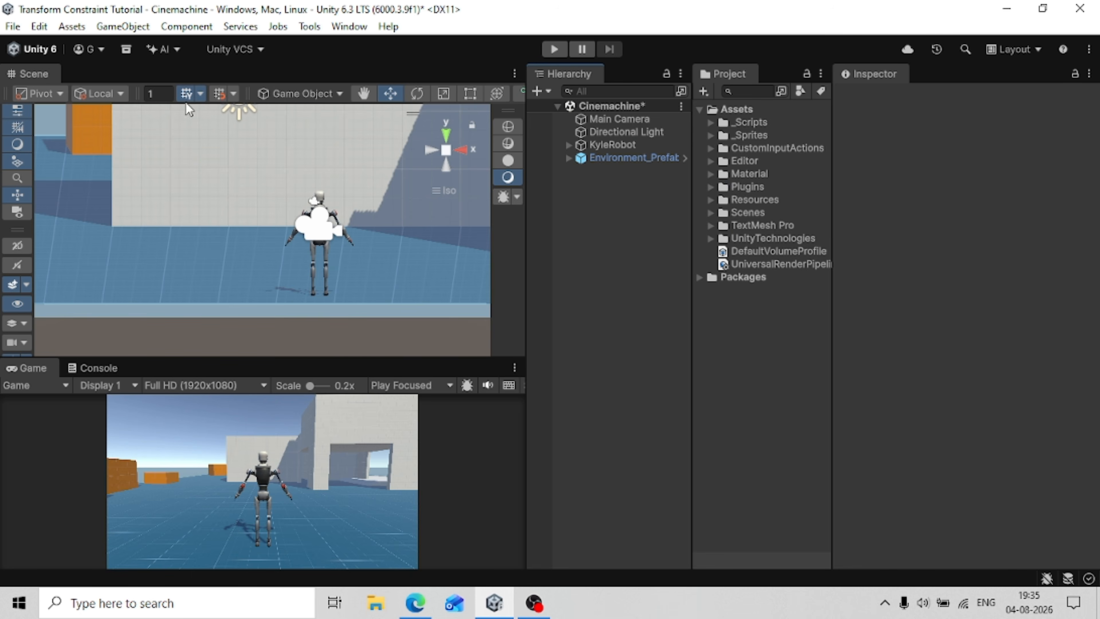
Create a Cinemachine FreeLook targeted camera in the scene.
left_click(141, 27)
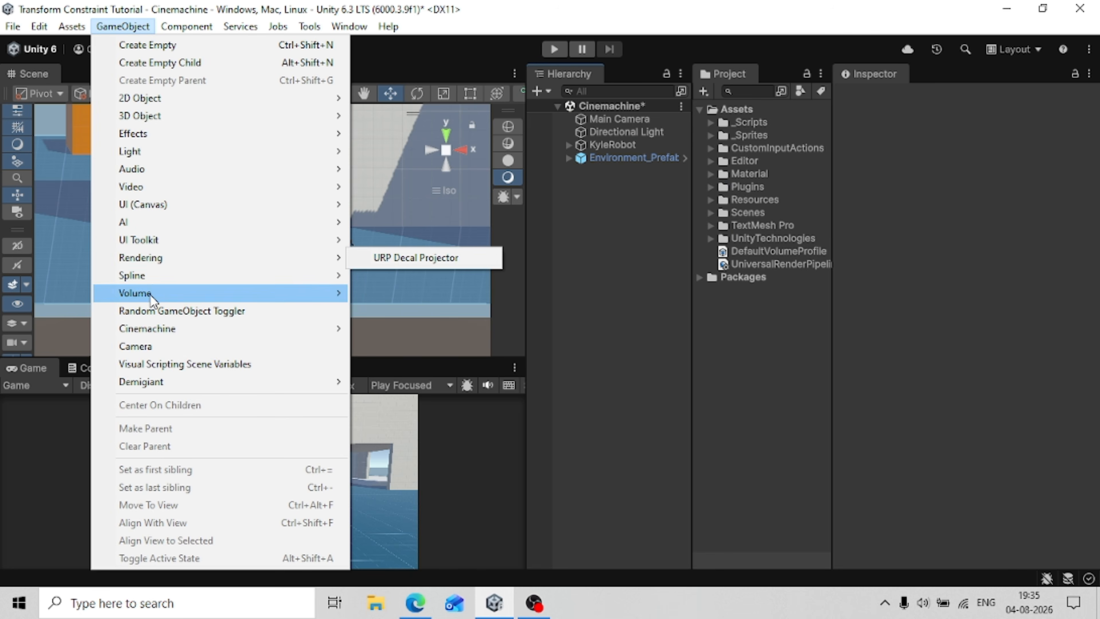
mouse_move(148, 334)
mouse_move(408, 330)
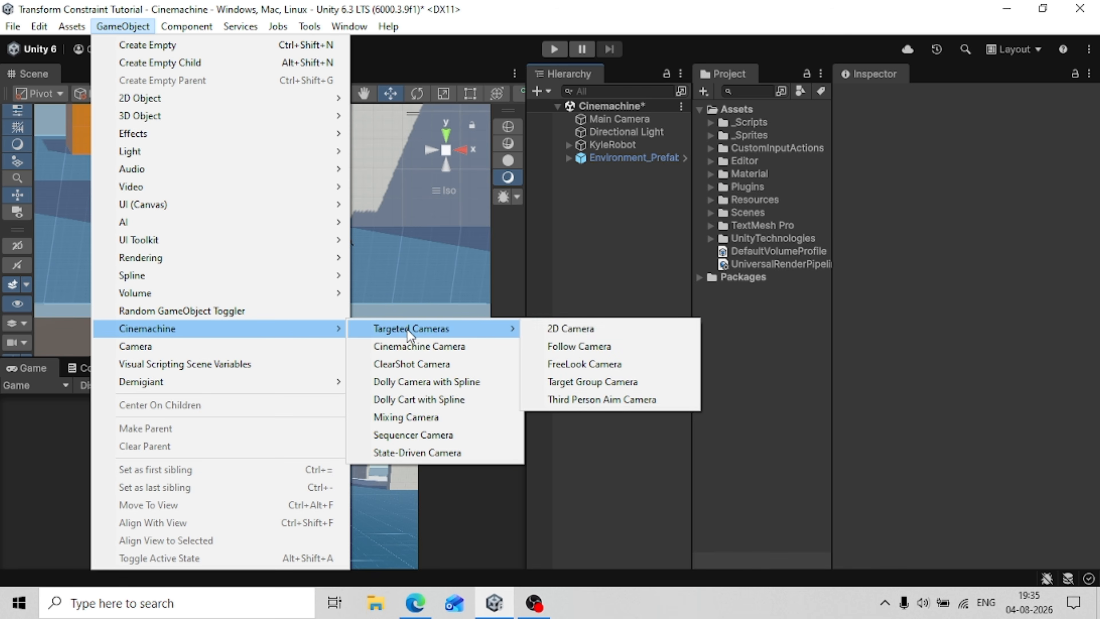
left_click(581, 365)
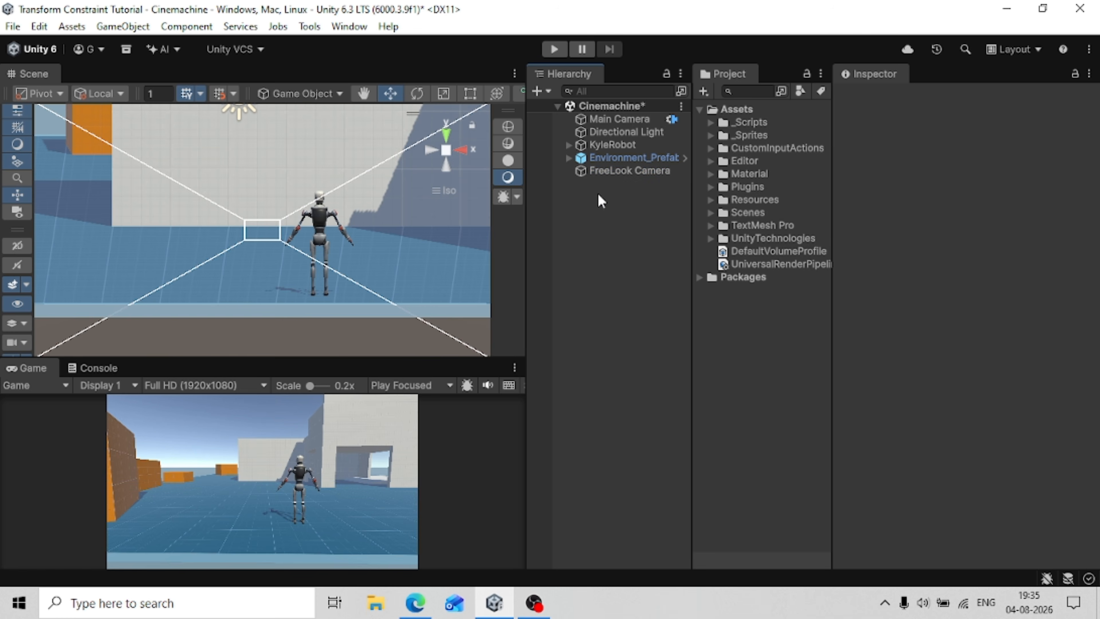
Move the FreeLook Camera directly behind KyleRobot, to about X 1.51, Y 1.45, Z -8.06, and save the scene.
left_click(596, 174)
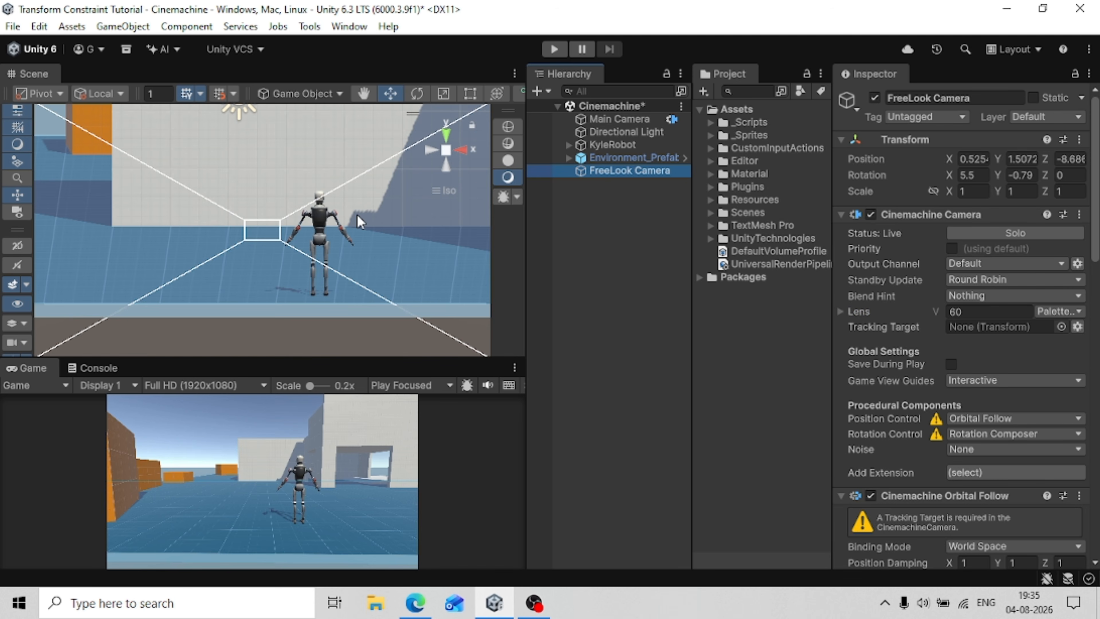
scroll(134, 232, "down", 2)
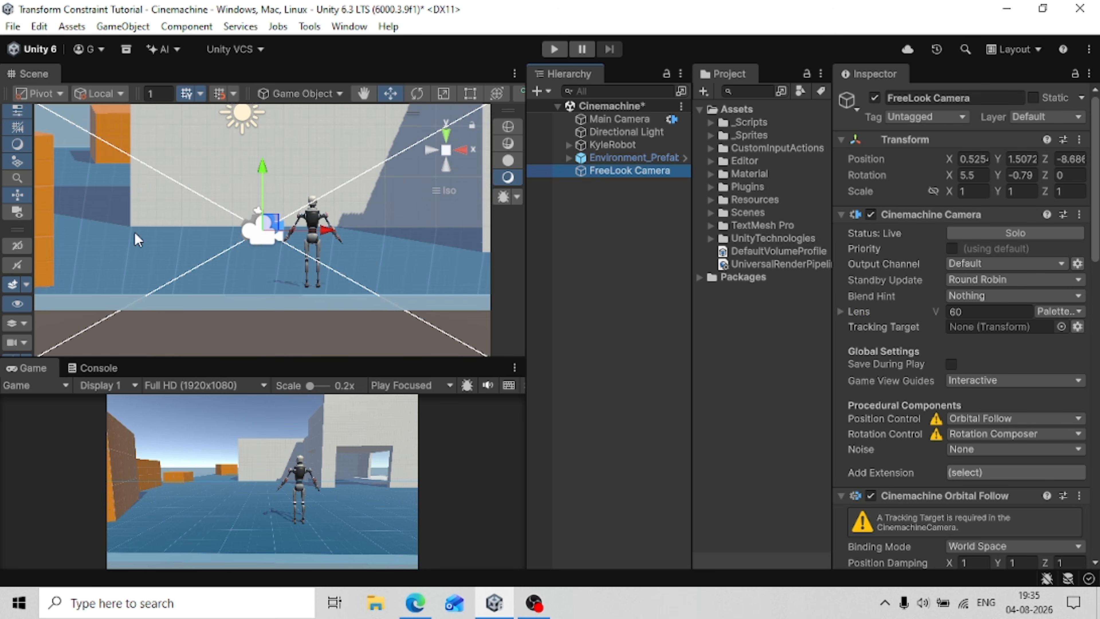
left_click(340, 226)
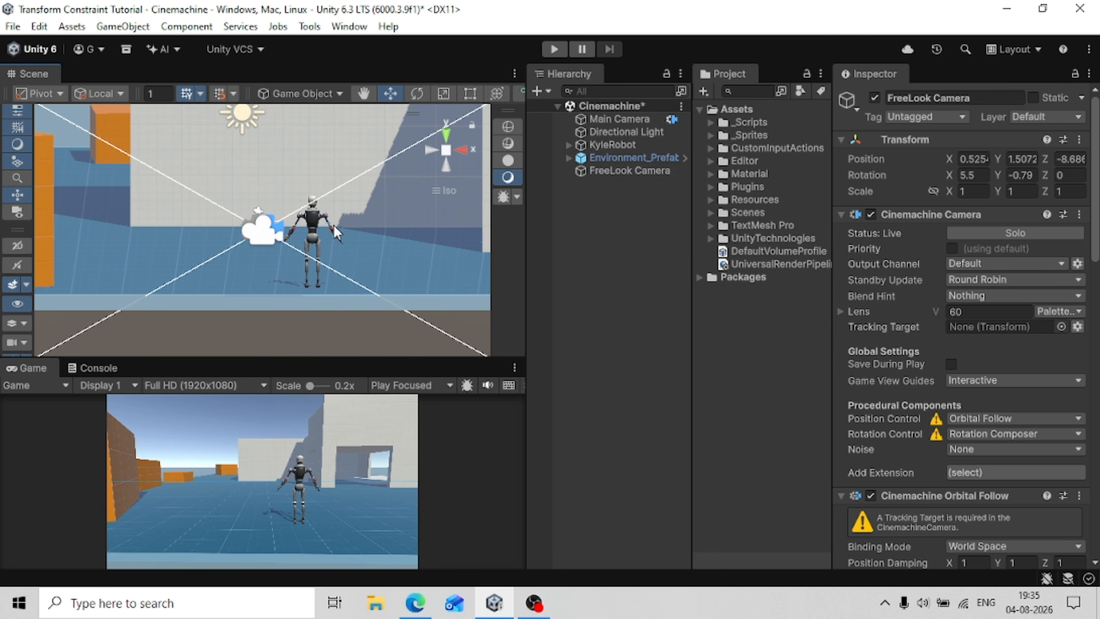
left_click(620, 172)
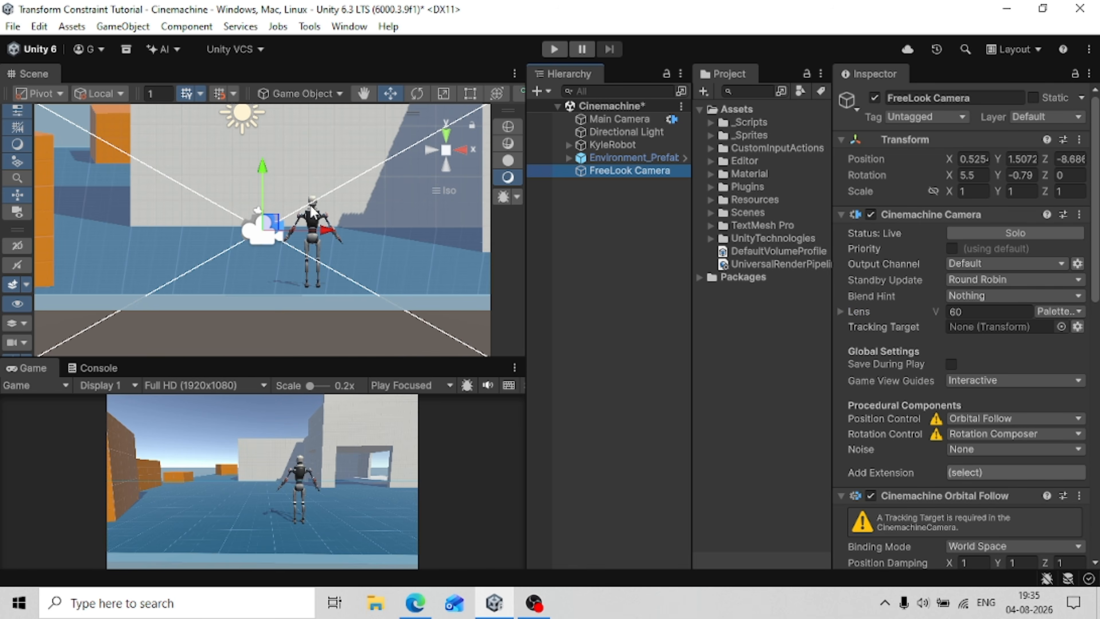
left_click_drag(325, 236, 376, 249)
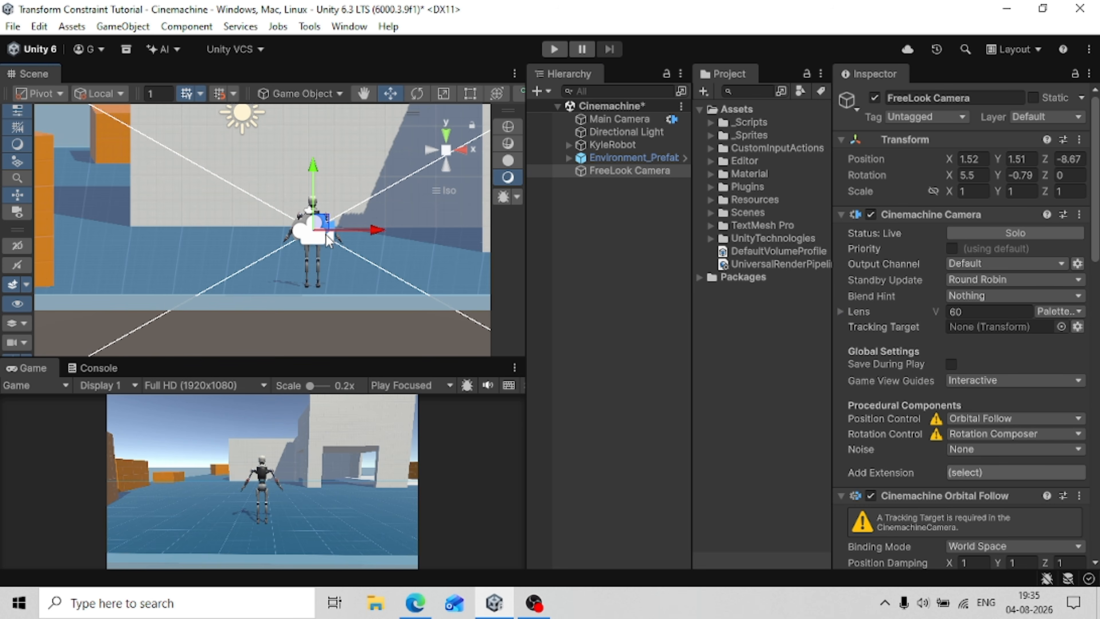
right_click_drag(329, 238, 143, 307)
left_click_drag(206, 273, 226, 272)
right_click_drag(189, 301, 342, 219)
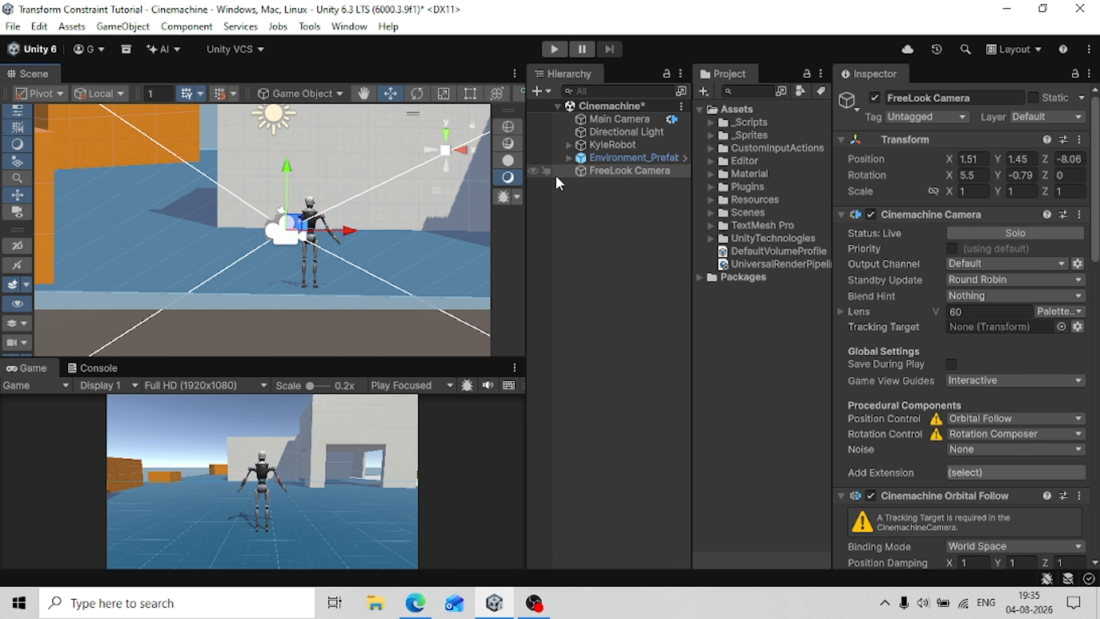
left_click(609, 220)
key("ctrl+s")
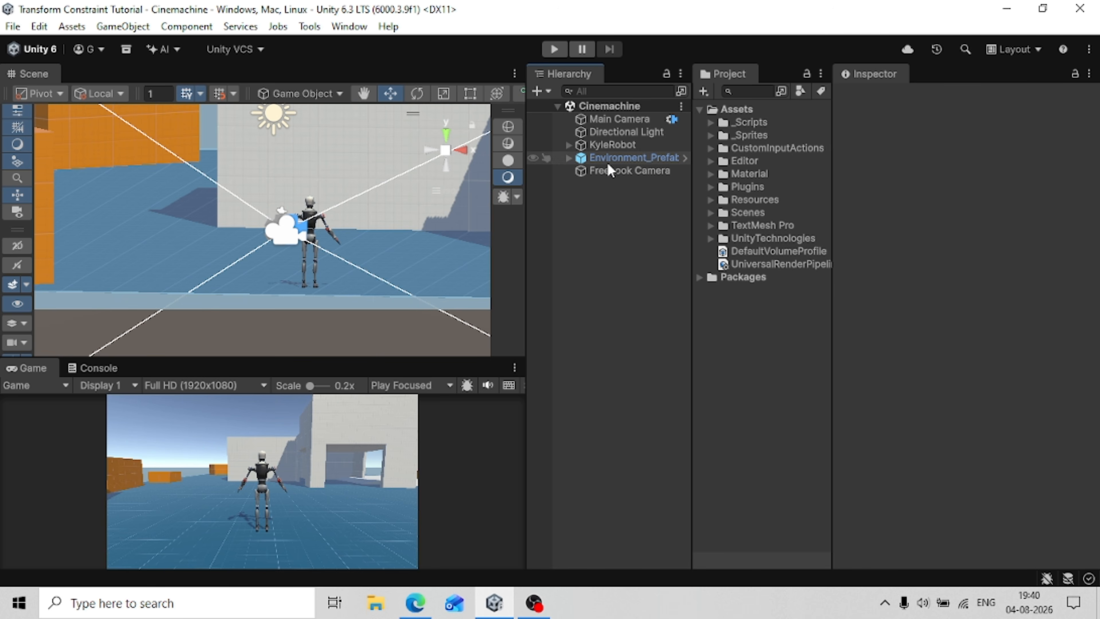
Rename the FreeLook Camera object as PlayerFollowCamera.
left_click(607, 172)
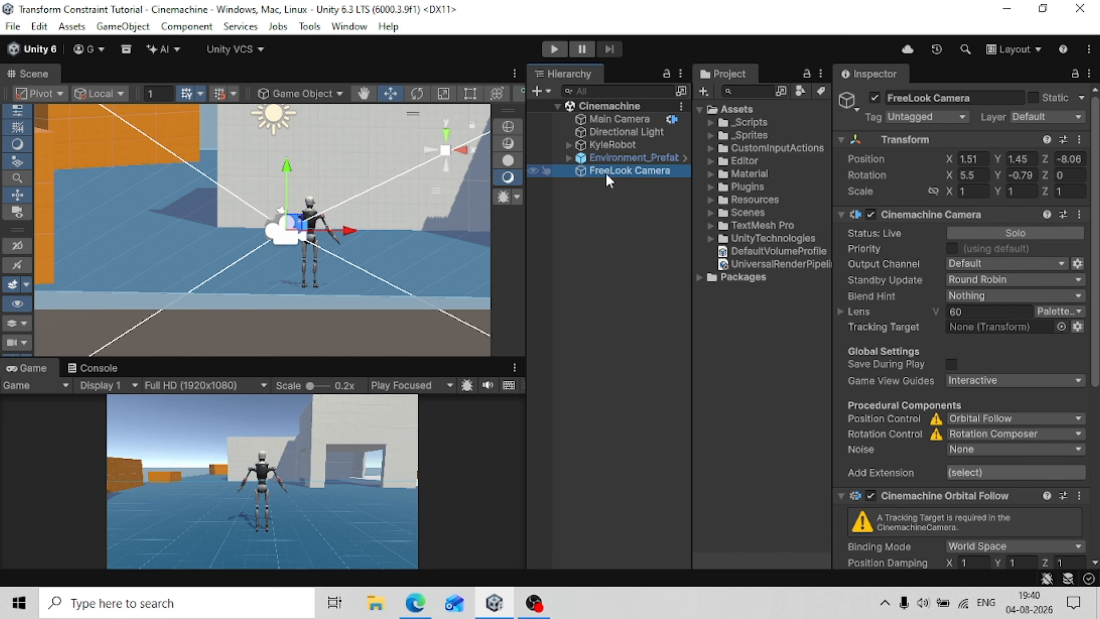
left_click(607, 173)
key("BackSpace")
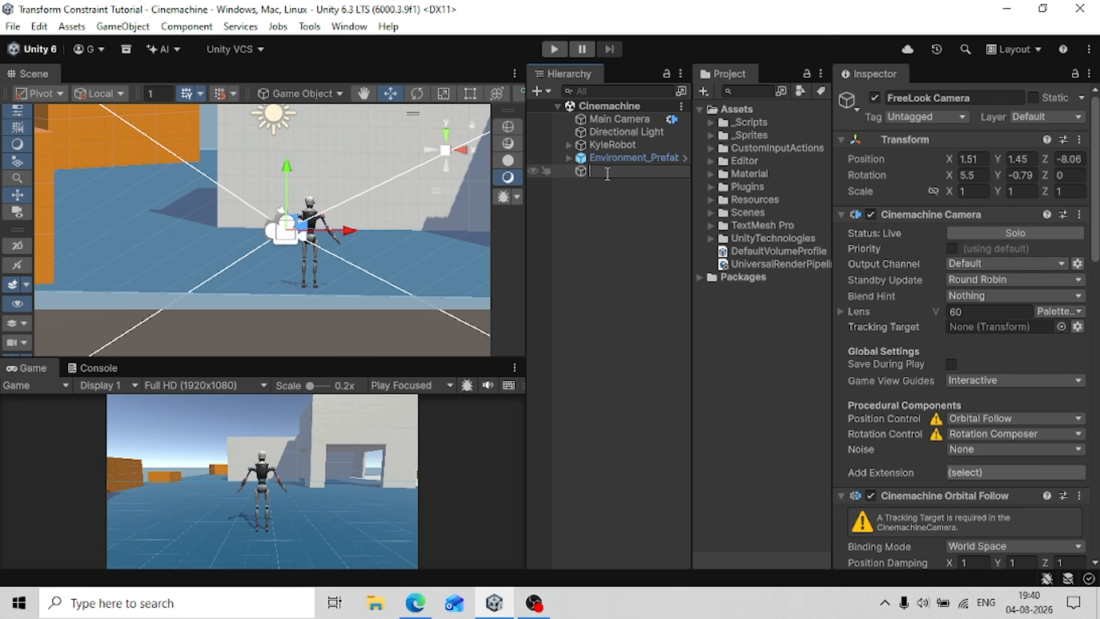
type("PlayerFollowCam")
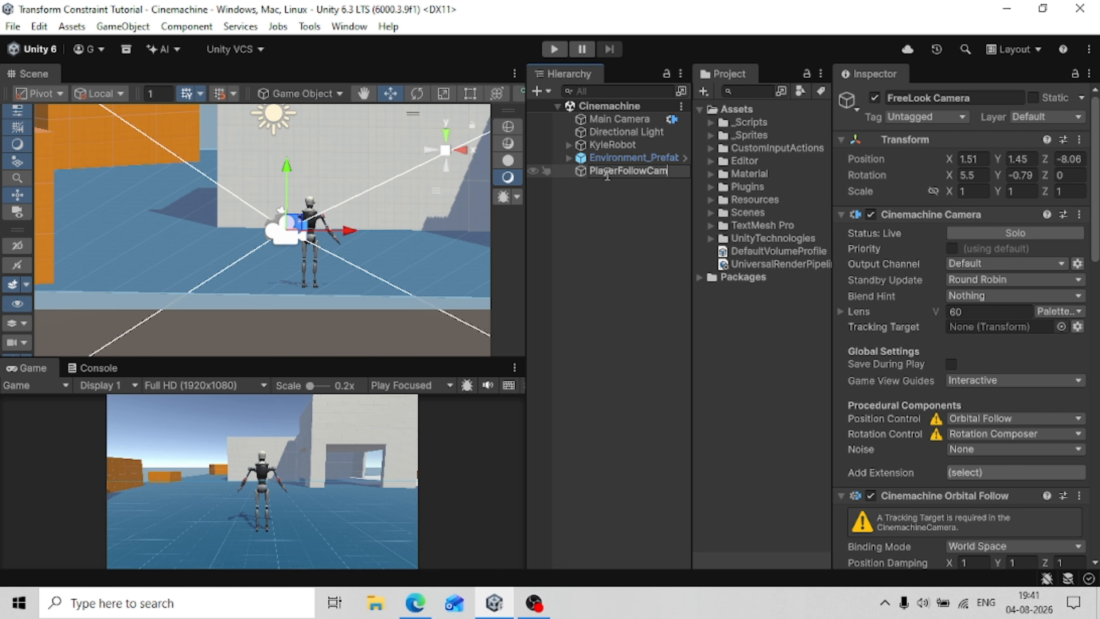
type("era")
key("Return")
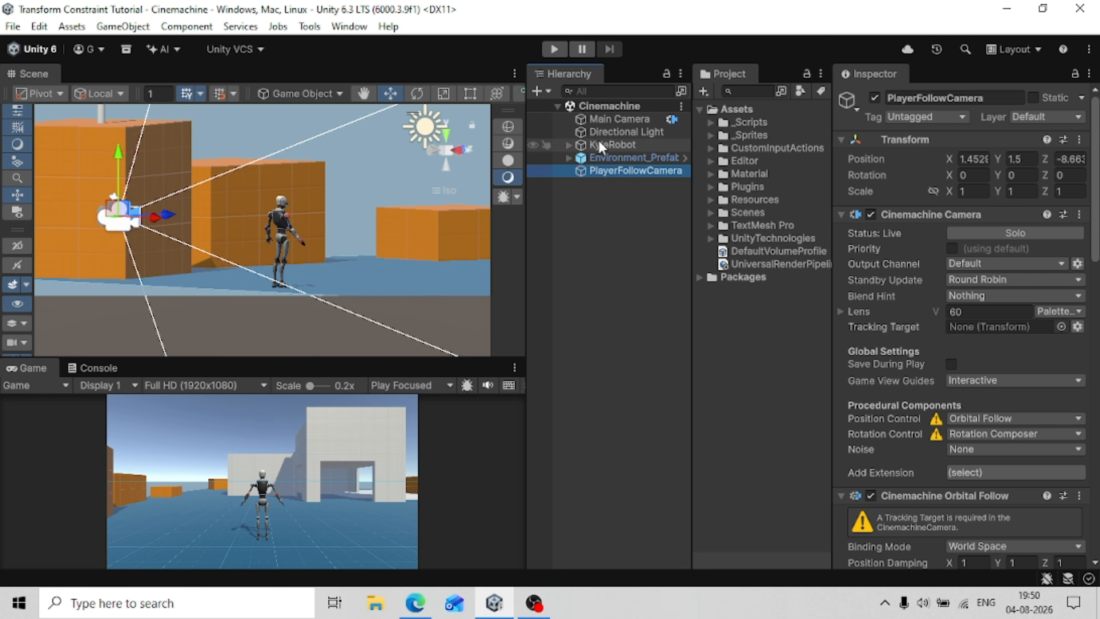
Assign KyleRobot as the Tracking Target of PlayerFollowCamera.
left_click(604, 146)
left_click_drag(603, 145, 969, 328)
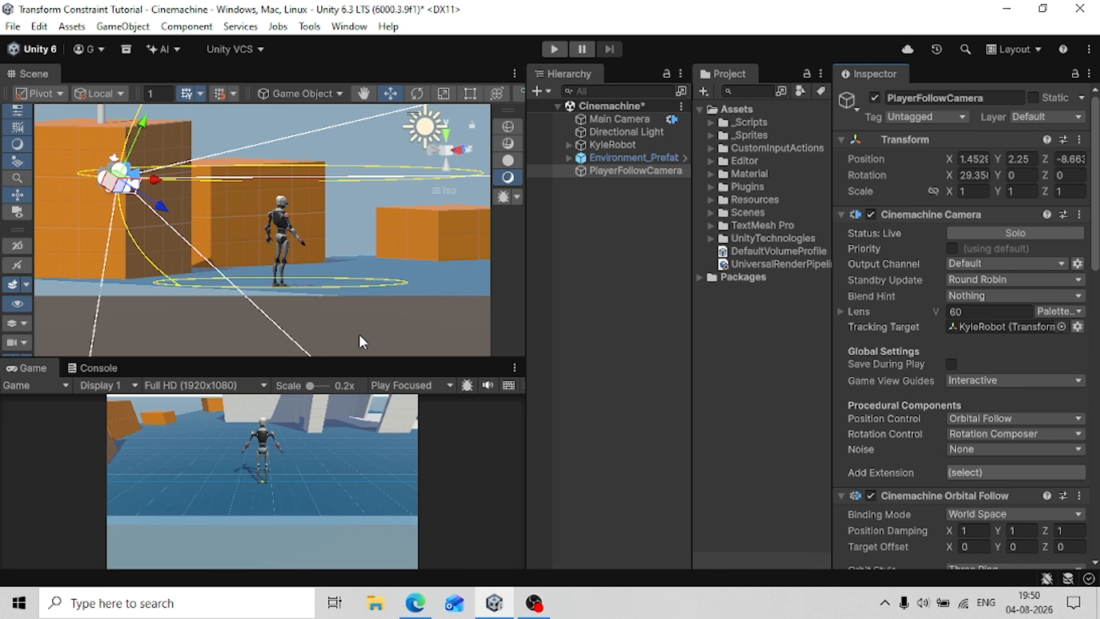
Keep Orbital Follow as PlayerFollowCamera's position control and set the Top orbit ring's height to 3.5.
left_click(1000, 422)
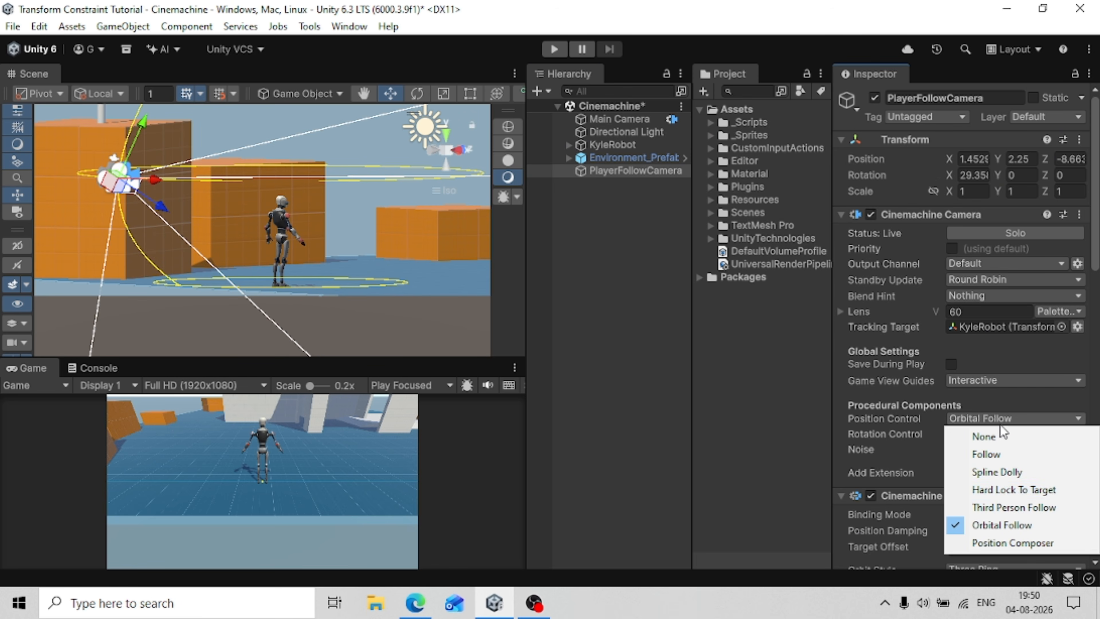
left_click(994, 524)
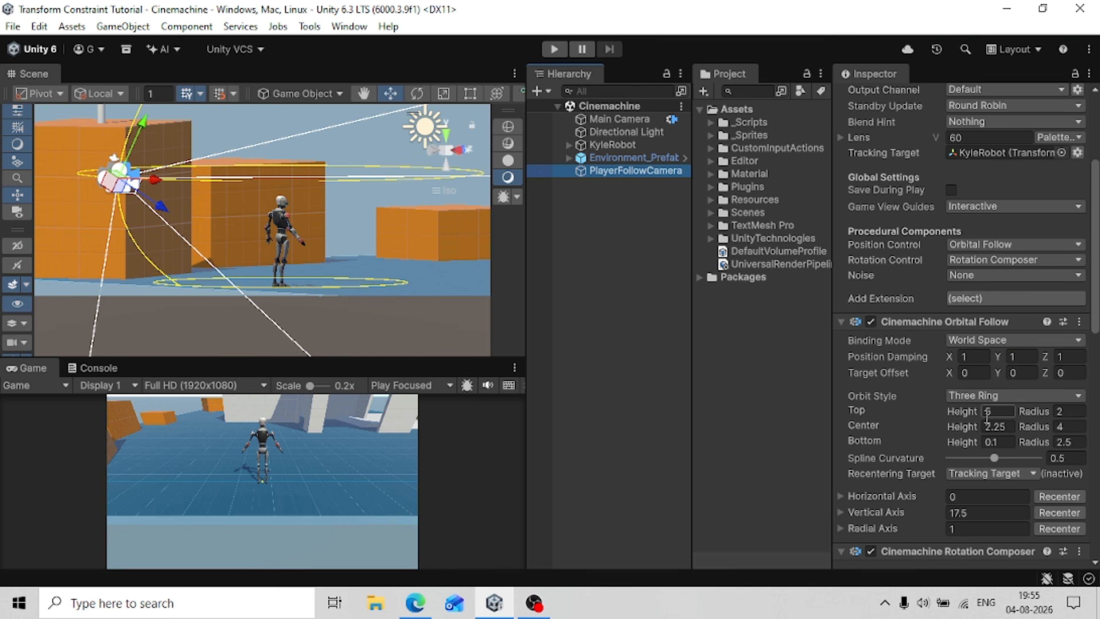
left_click(995, 412)
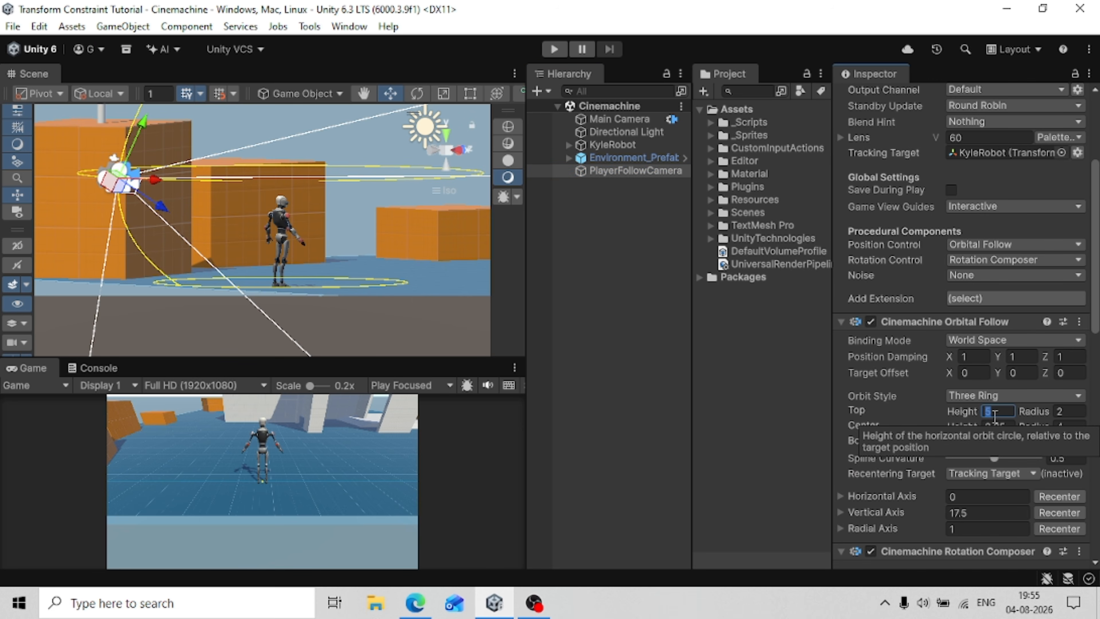
type("3.5")
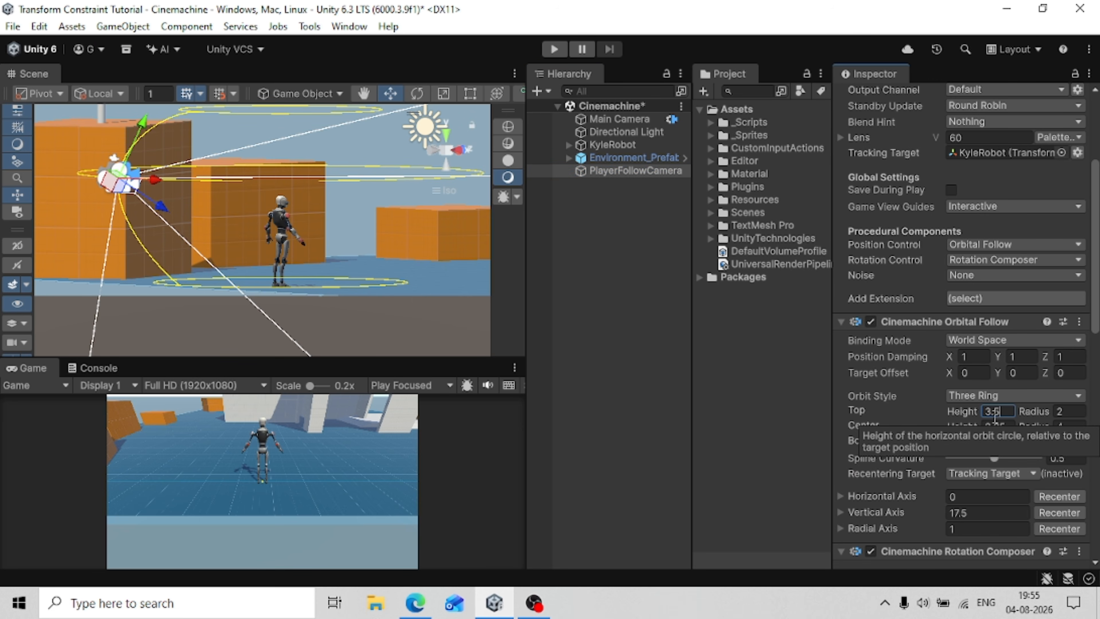
key("Tab")
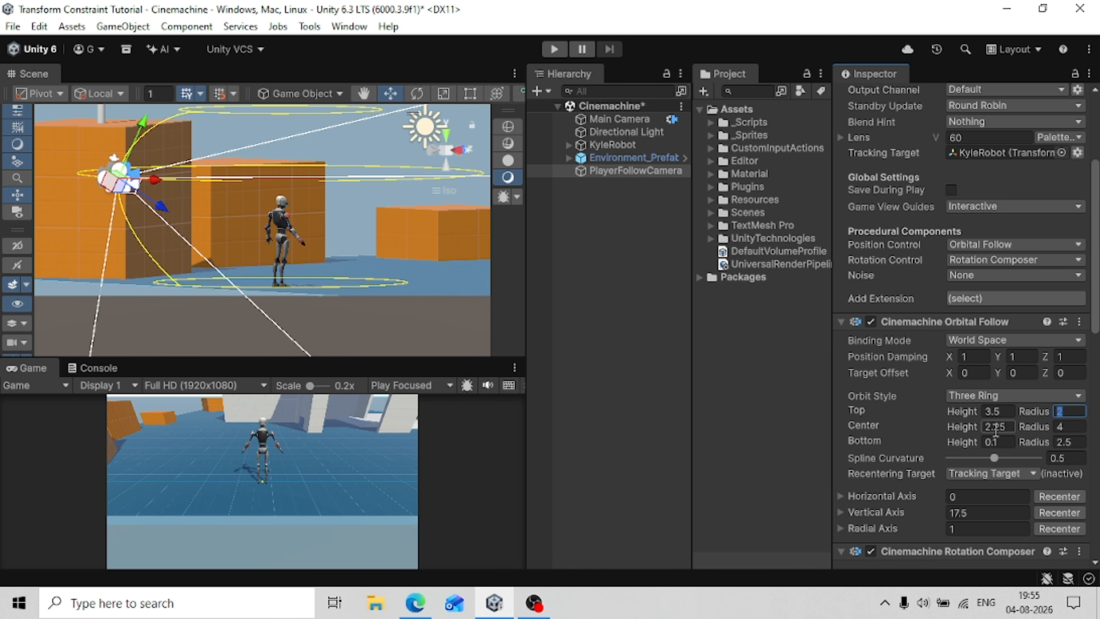
Set the Center orbit ring's height to 1.5 and its radius to 3.5.
left_click(996, 431)
type("1.5")
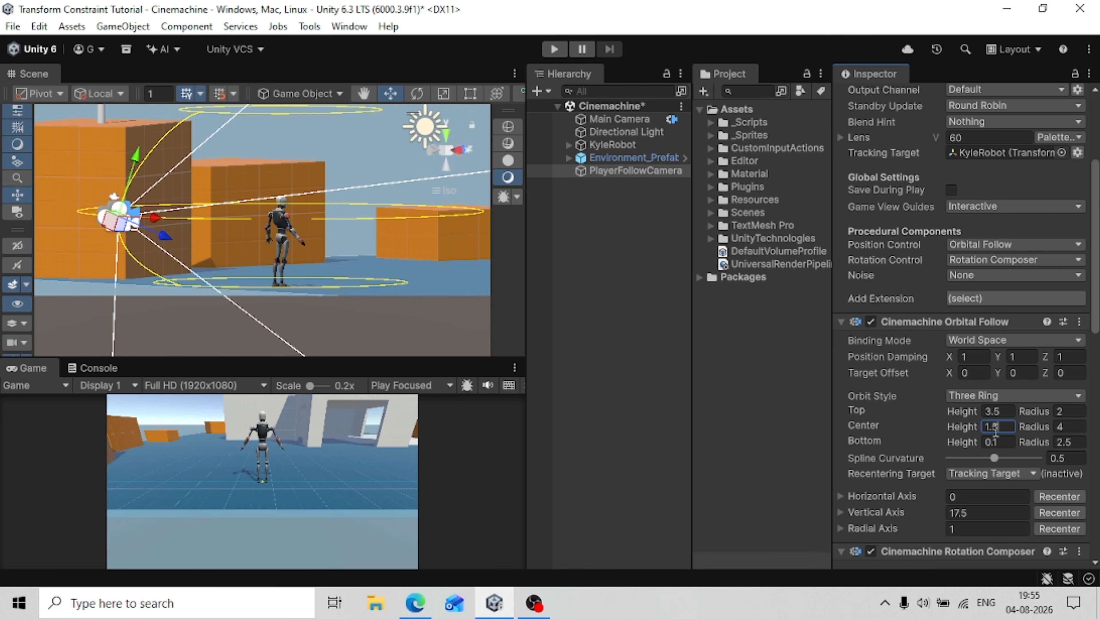
key("Tab")
type("3.5")
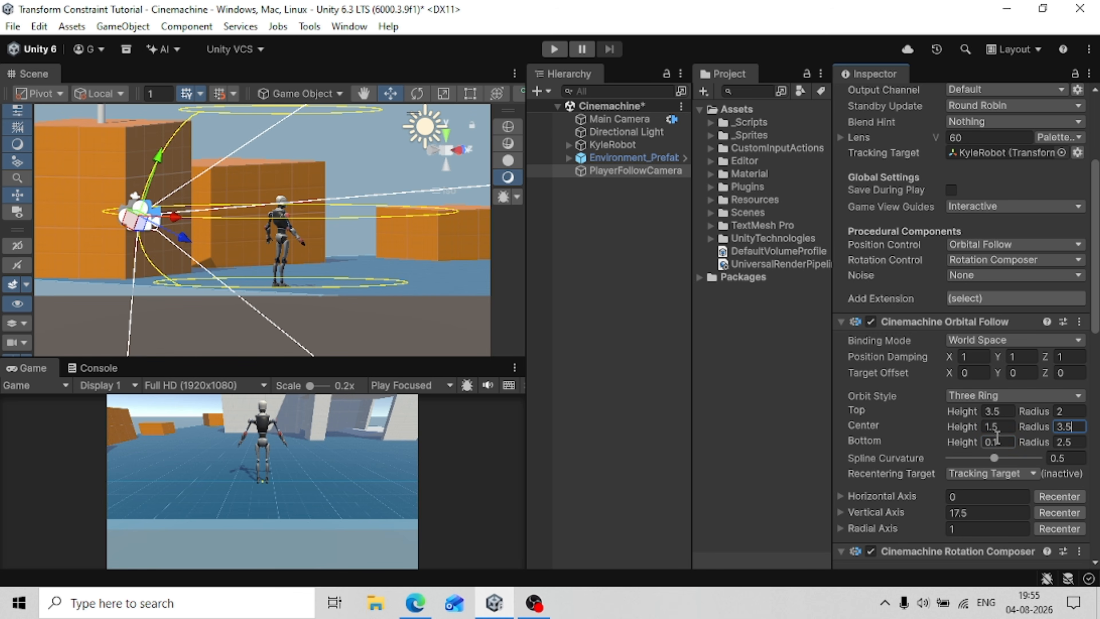
Set the Bottom orbit ring's height to 0.3 and its radius to 1.5.
left_click(998, 442)
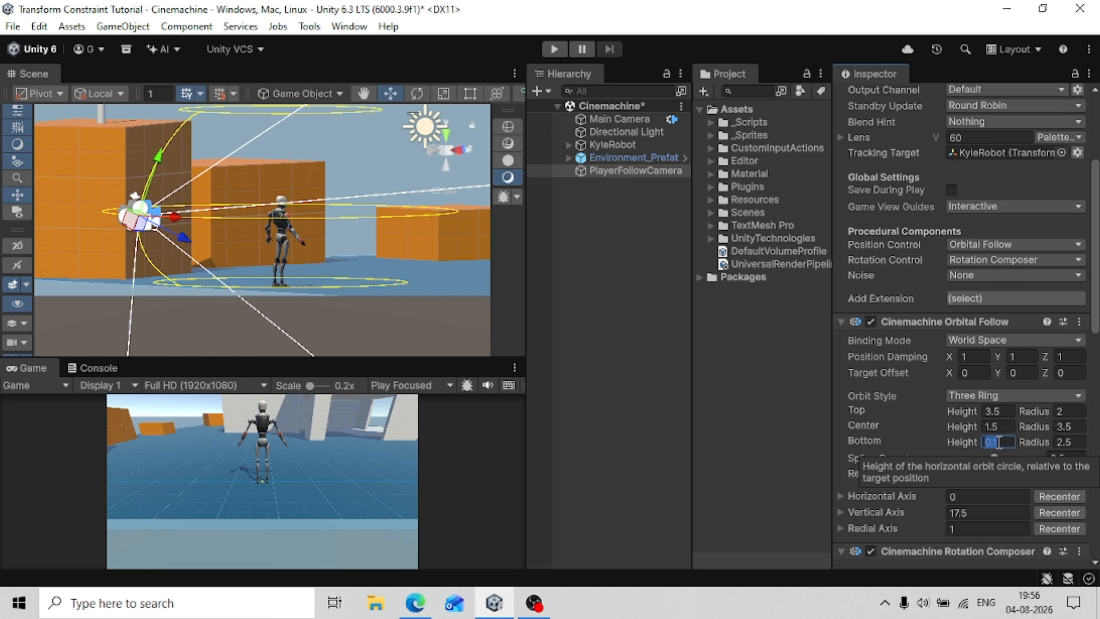
key("Tab")
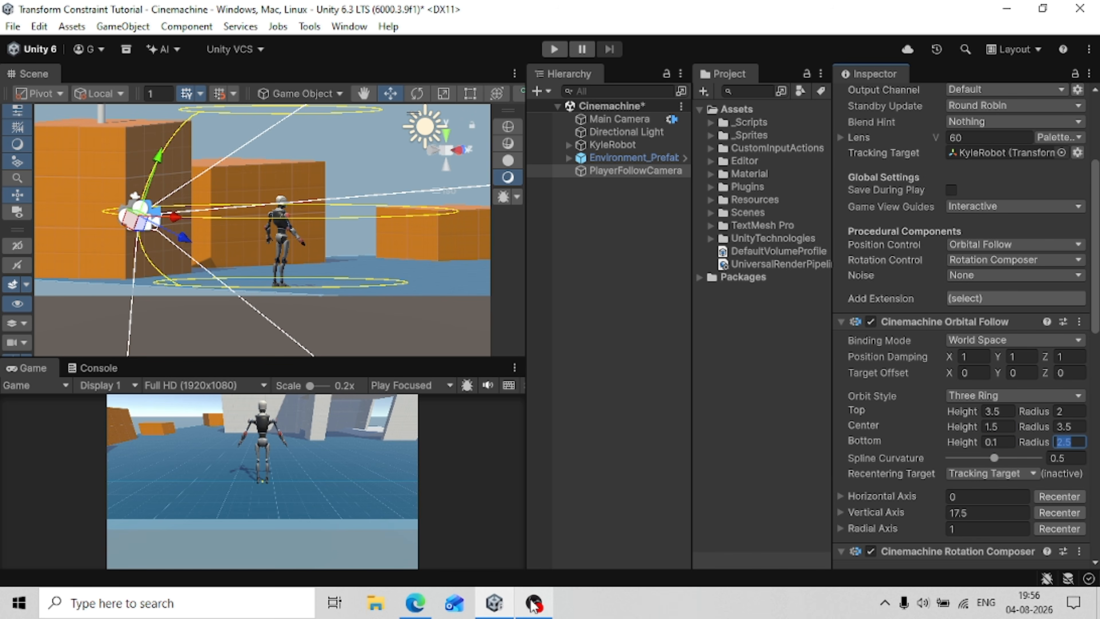
left_click(415, 603)
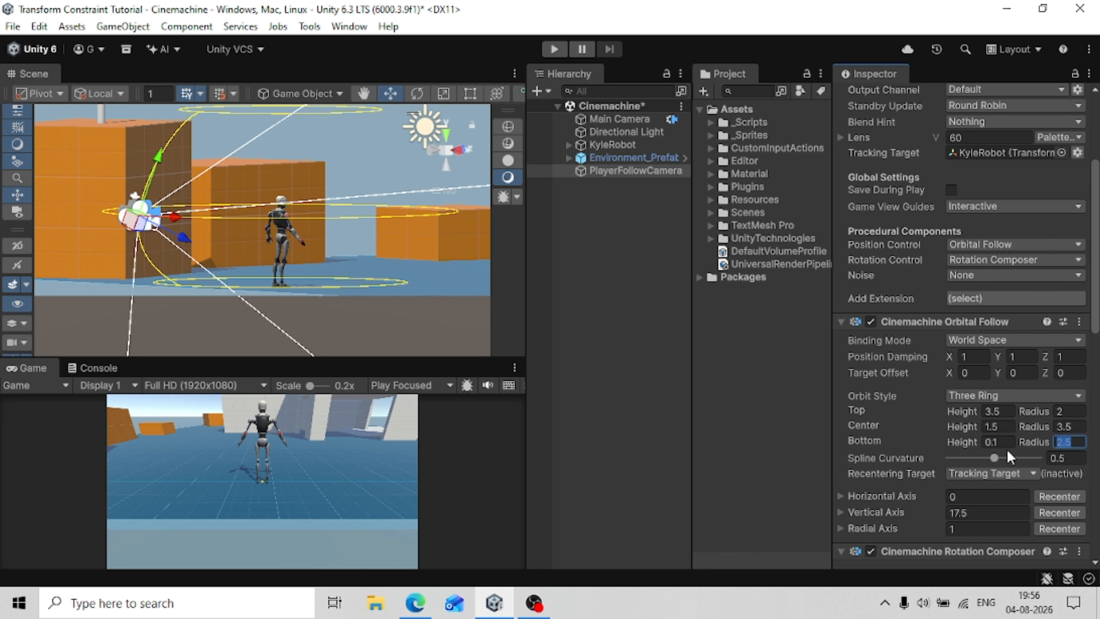
left_click(1008, 447)
type("0.3")
key("Tab")
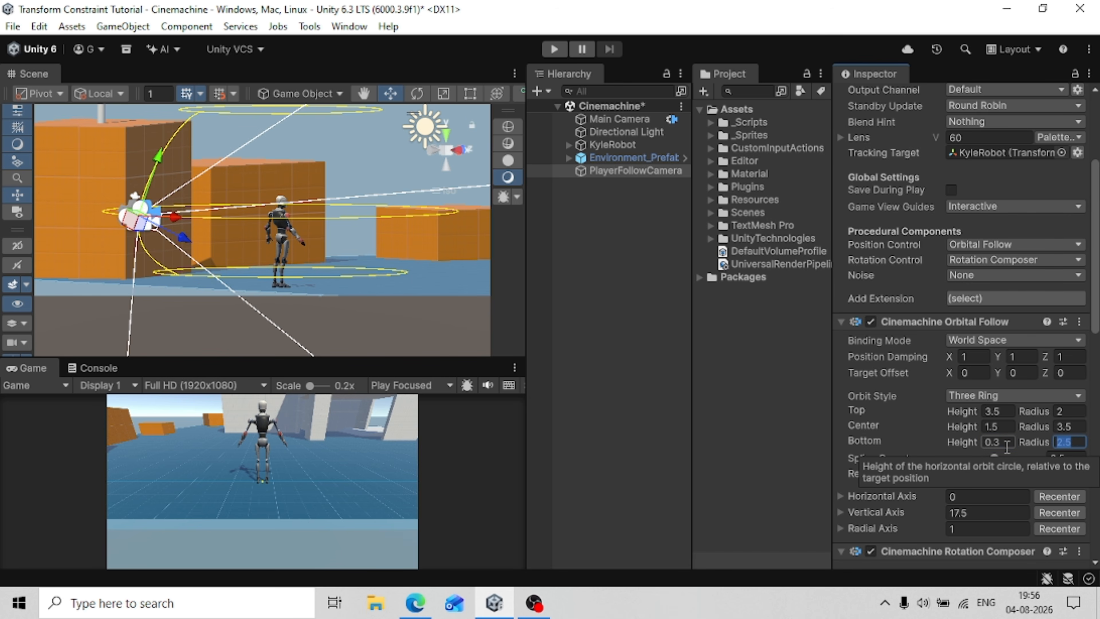
type("1.5")
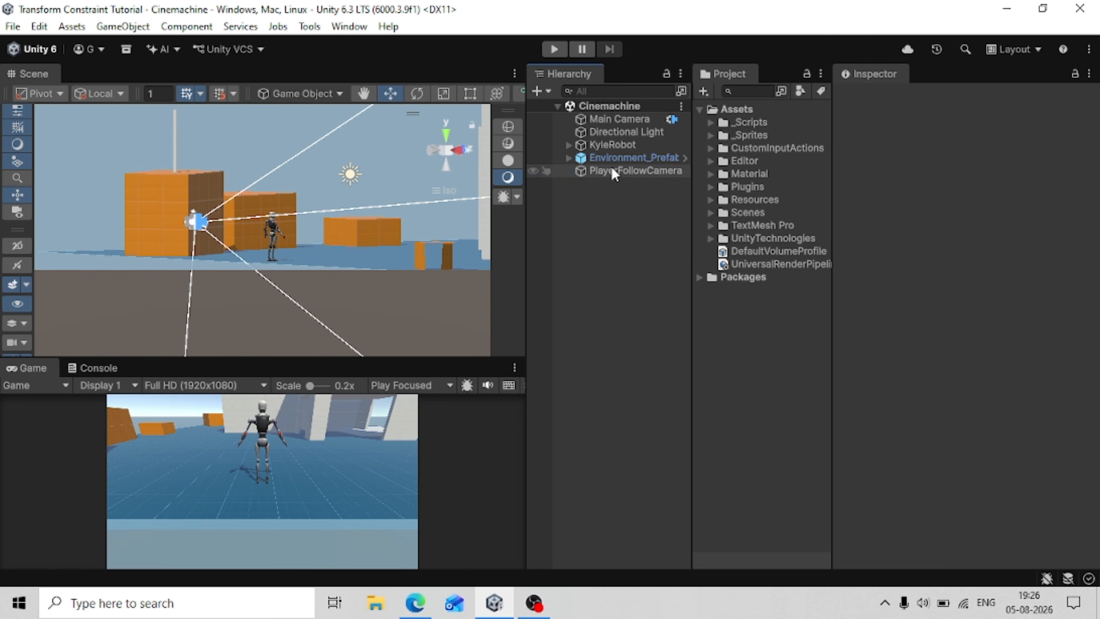
Set the Rotation Composer's Target Offset Y to 1.5 on PlayerFollowCamera and save the scene.
left_click(615, 171)
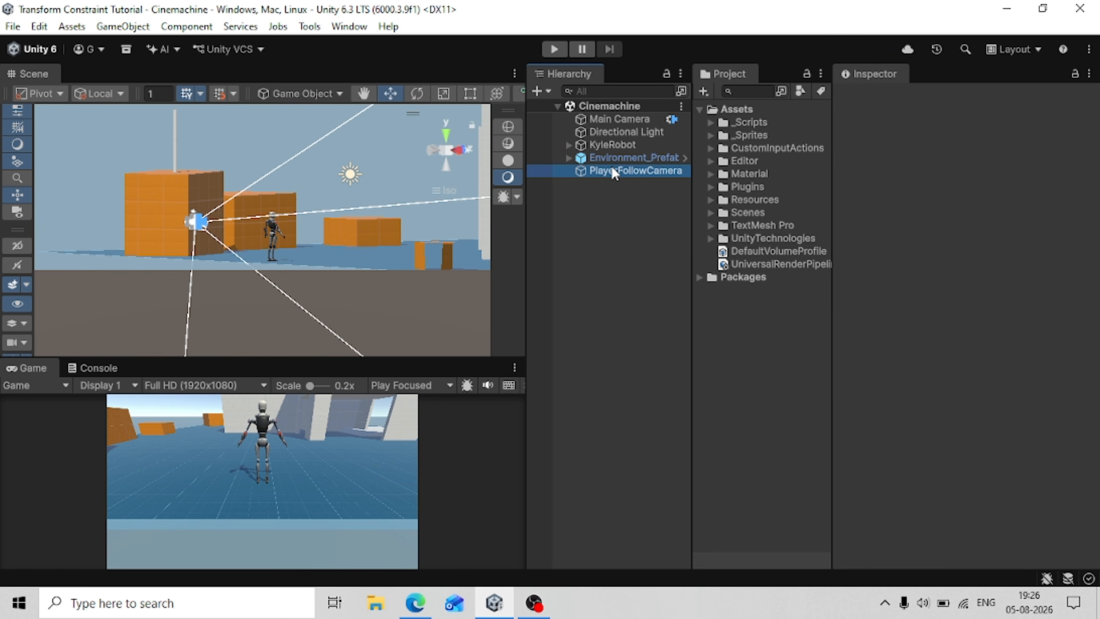
scroll(972, 300, "down", 3)
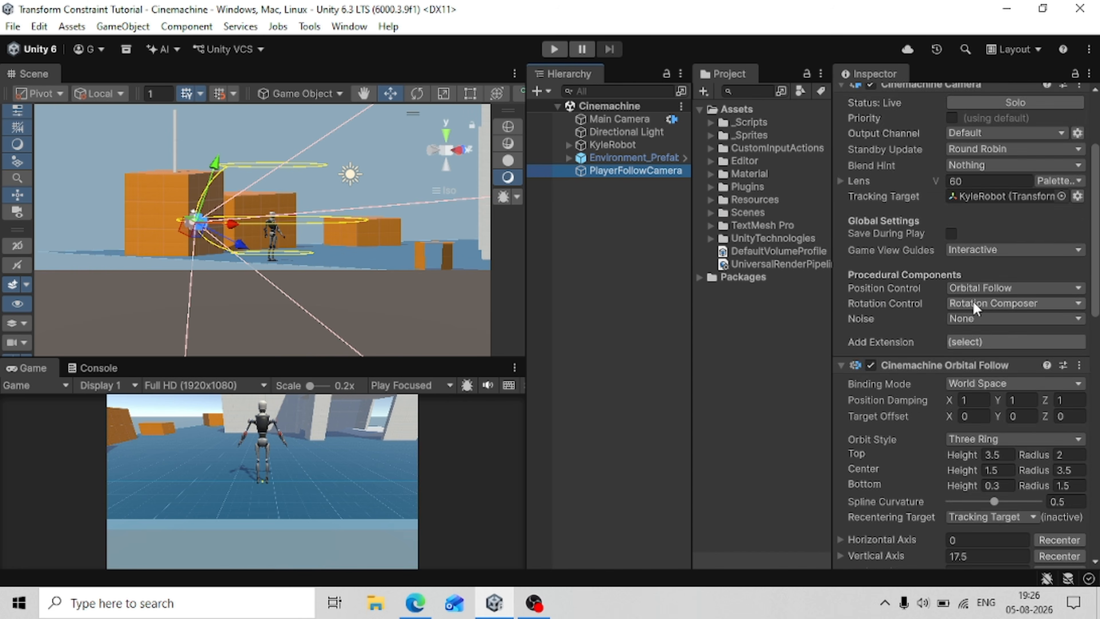
scroll(973, 305, "down", 2)
scroll(973, 305, "down", 3)
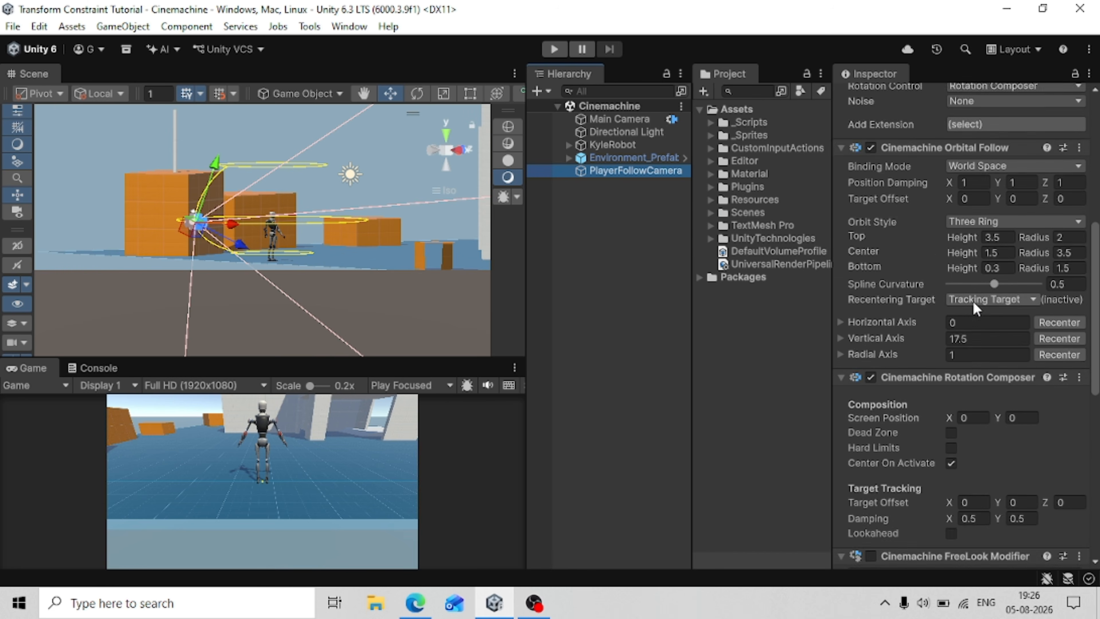
scroll(972, 299, "down", 2)
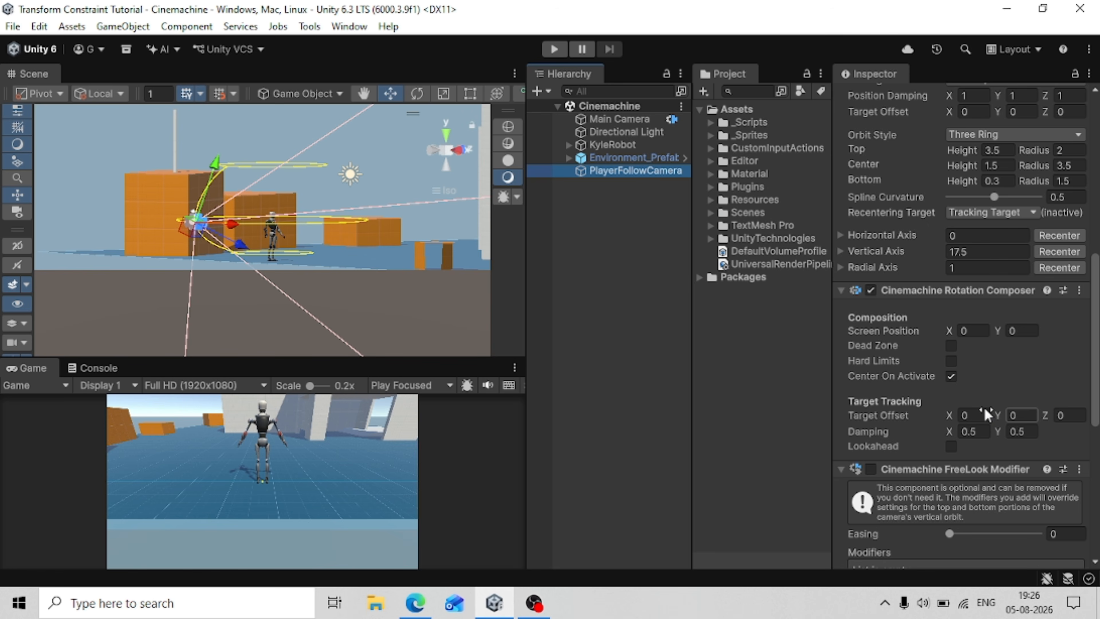
left_click(986, 413)
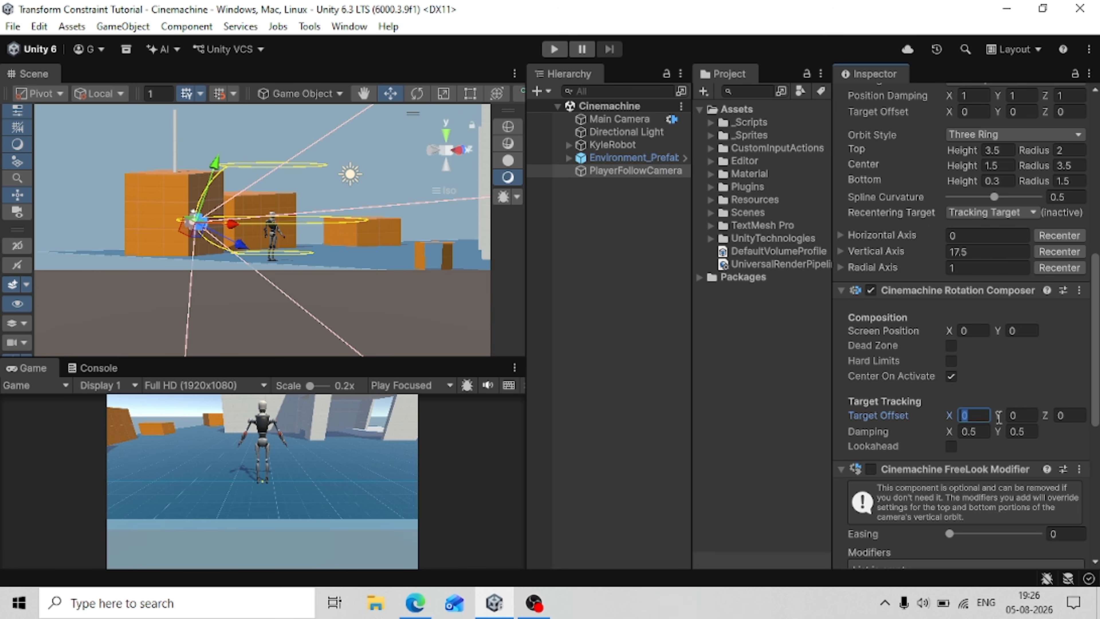
left_click(1015, 416)
type("1.5")
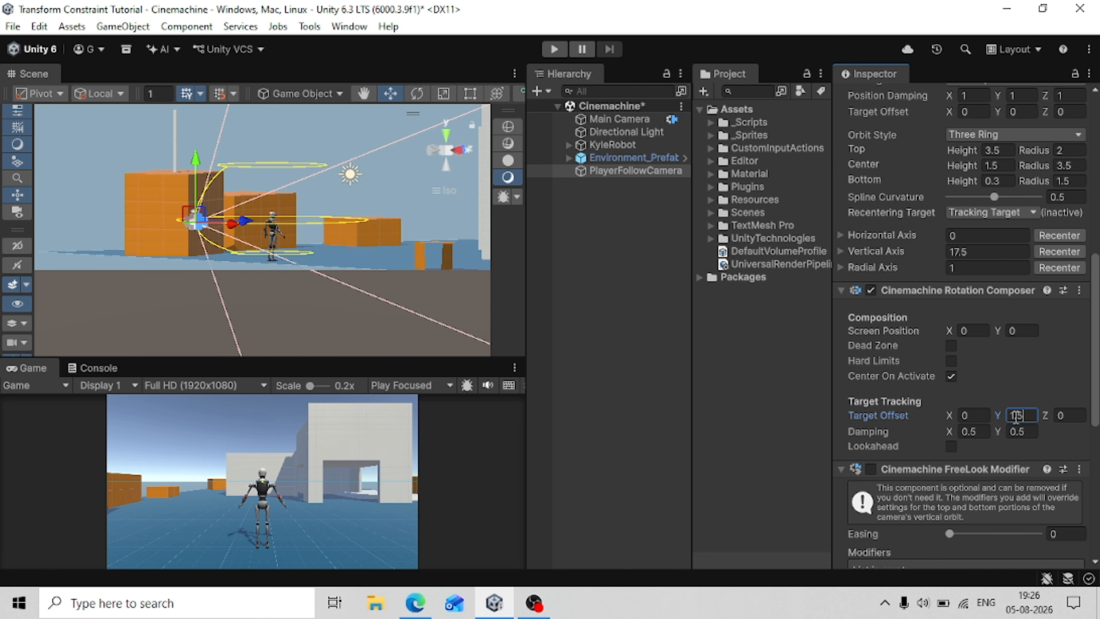
key("Tab")
key("ctrl+s")
left_click(584, 591)
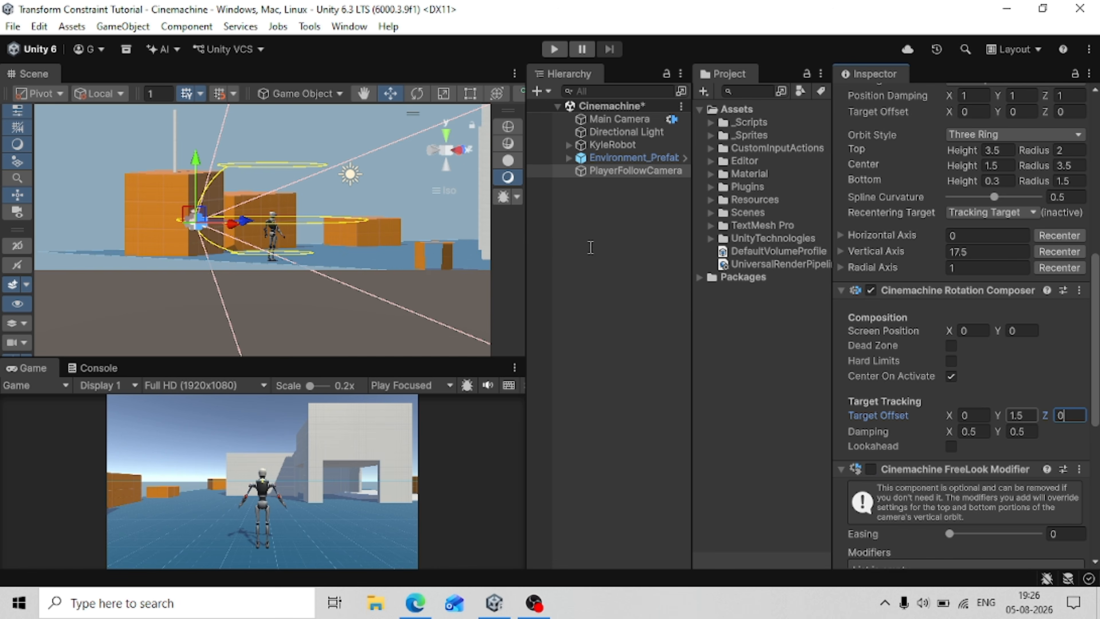
left_click(765, 389)
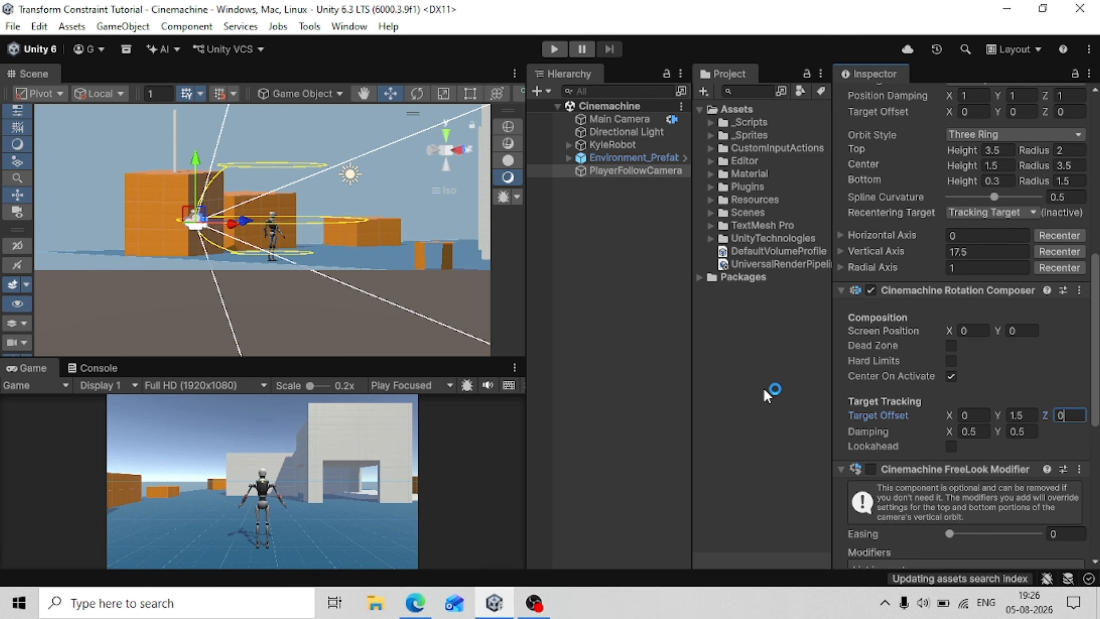
Add a Cinemachine Input Axis Controller component to PlayerFollowCamera.
left_click(970, 400)
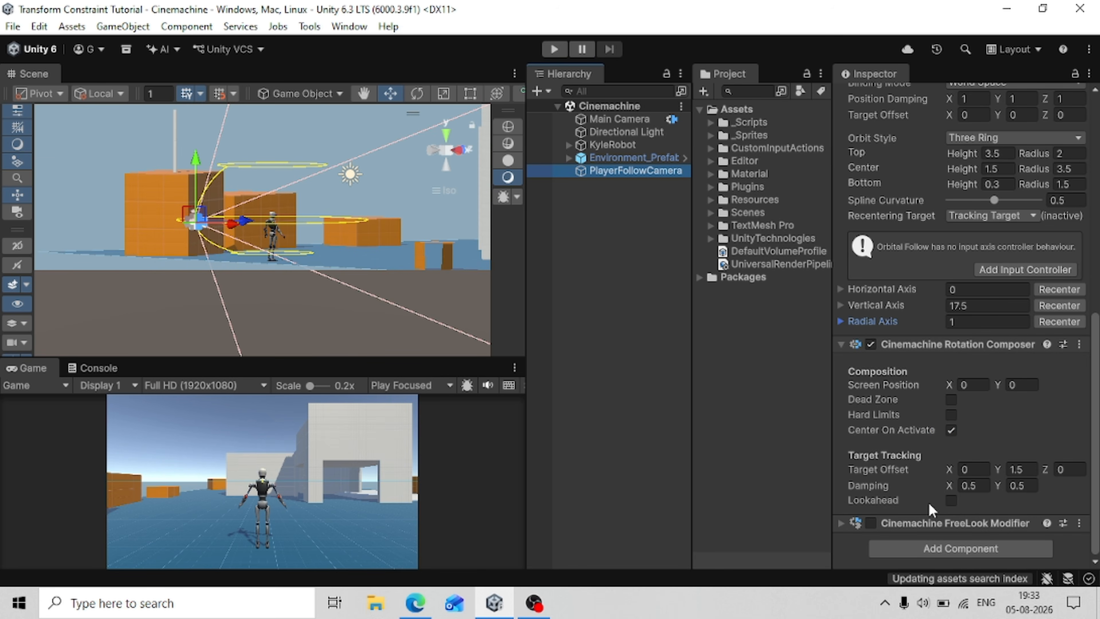
left_click(922, 549)
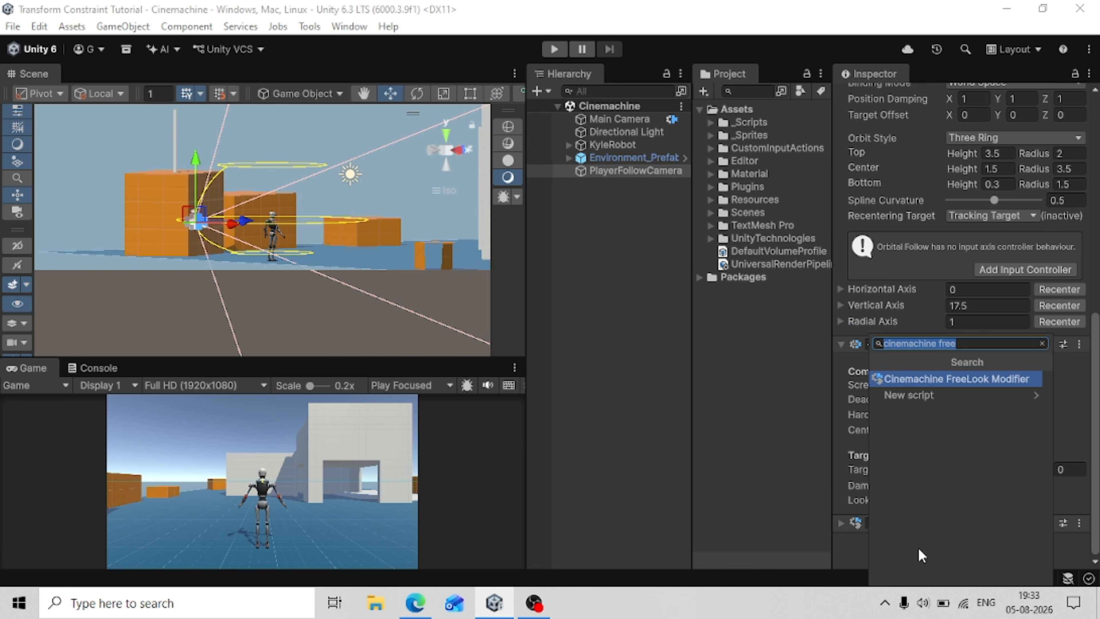
key("BackSpace")
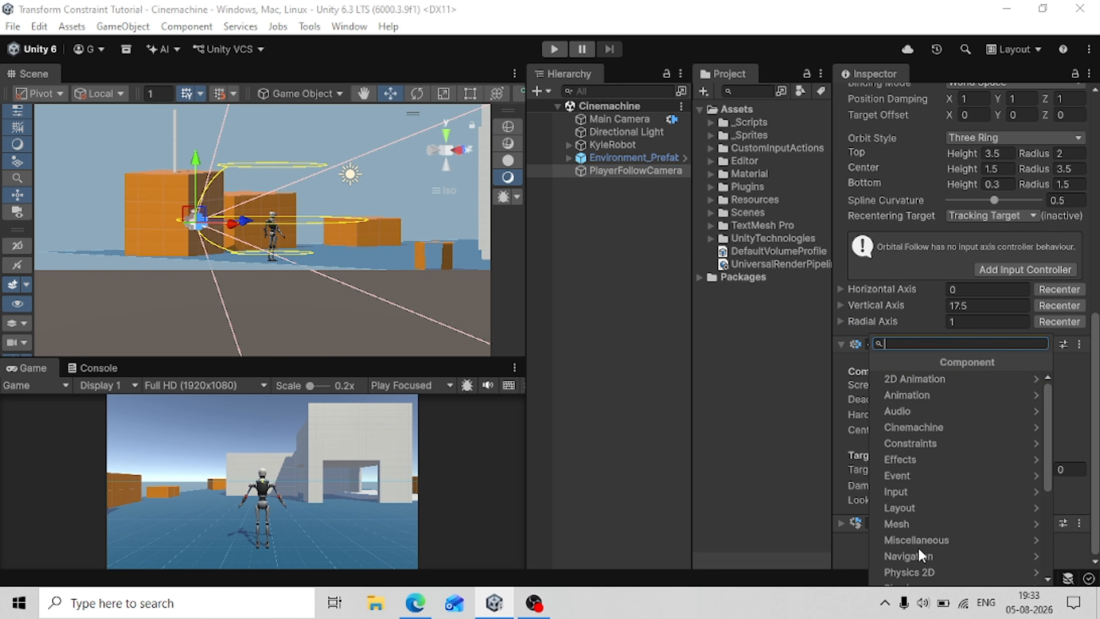
type("cinemachine")
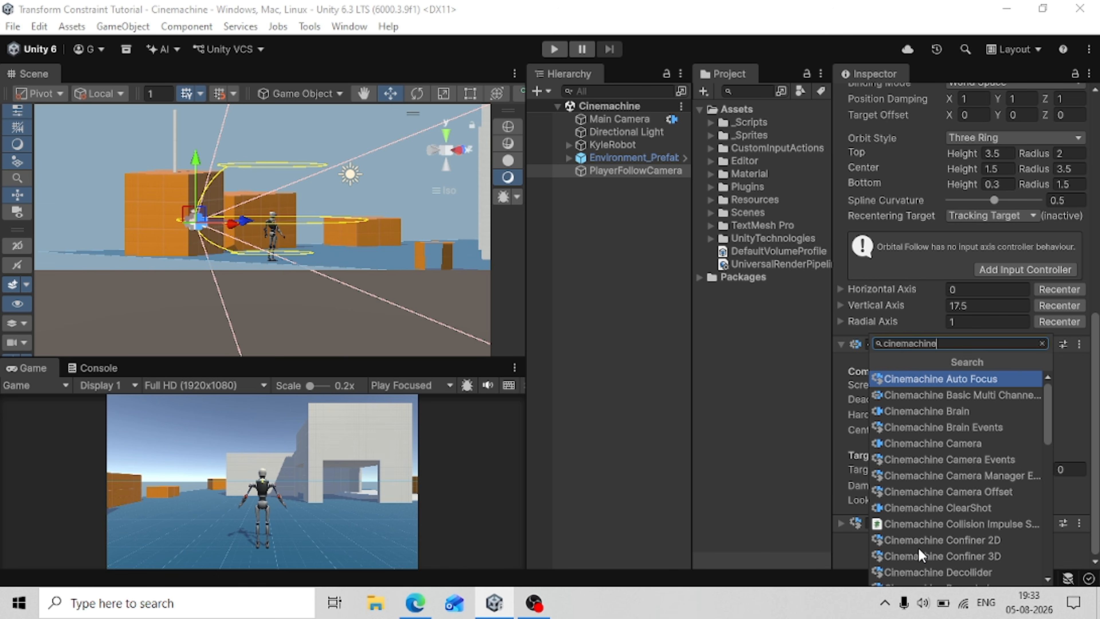
type(" input")
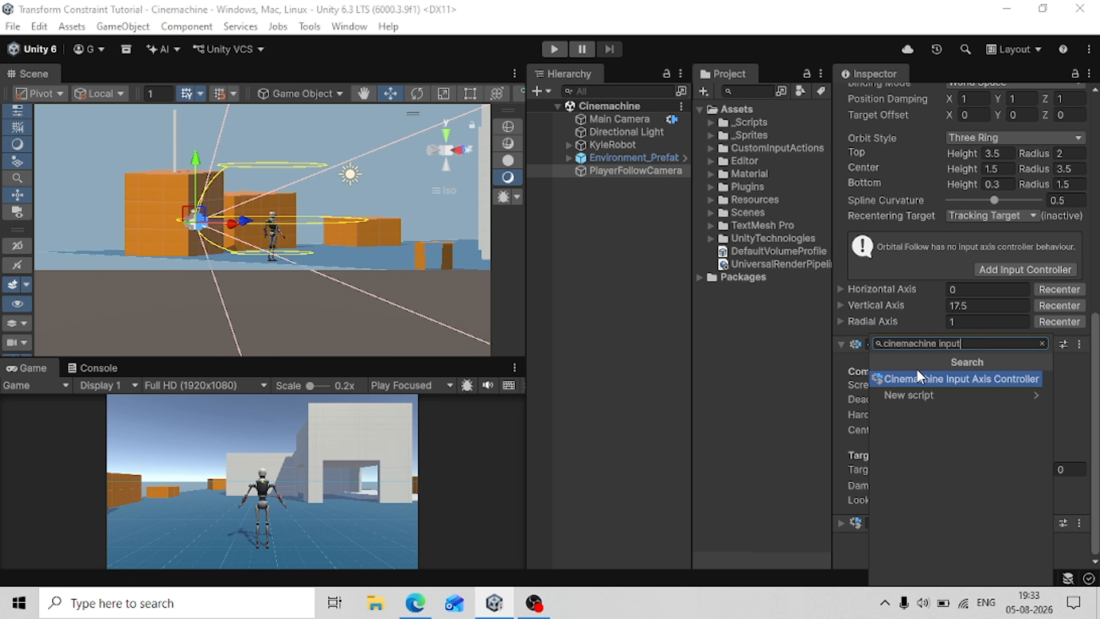
left_click(921, 376)
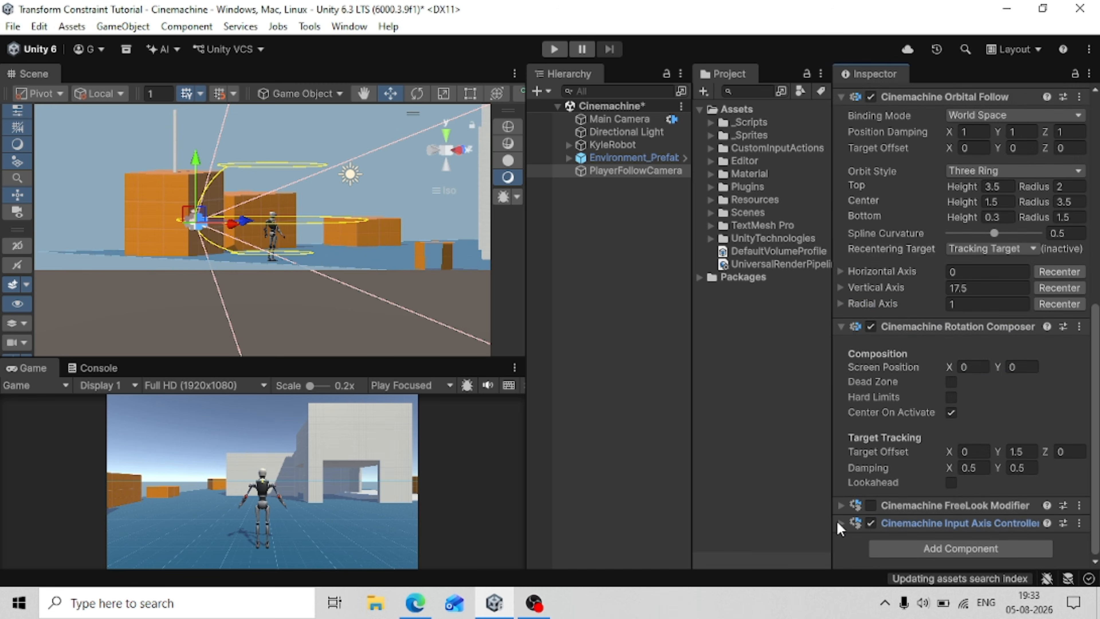
Examine the Input Axis Controller's driven axes and locate the Input Action asset assigned to Look Orbit X.
left_click(840, 523)
left_click(841, 327)
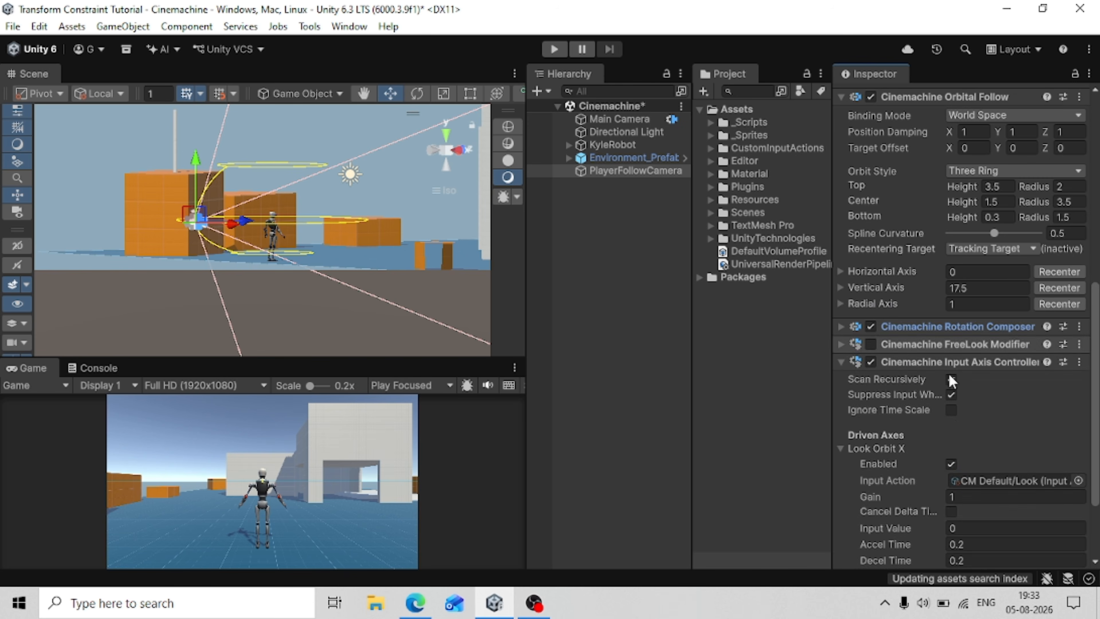
scroll(952, 390, "down", 2)
scroll(953, 407, "down", 1)
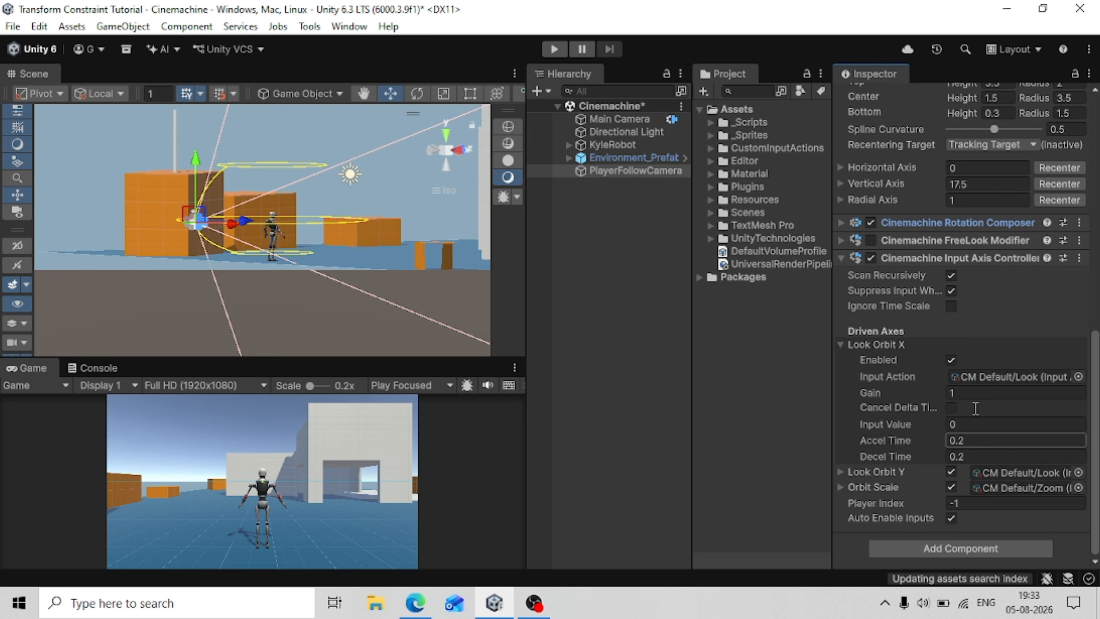
left_click(999, 383)
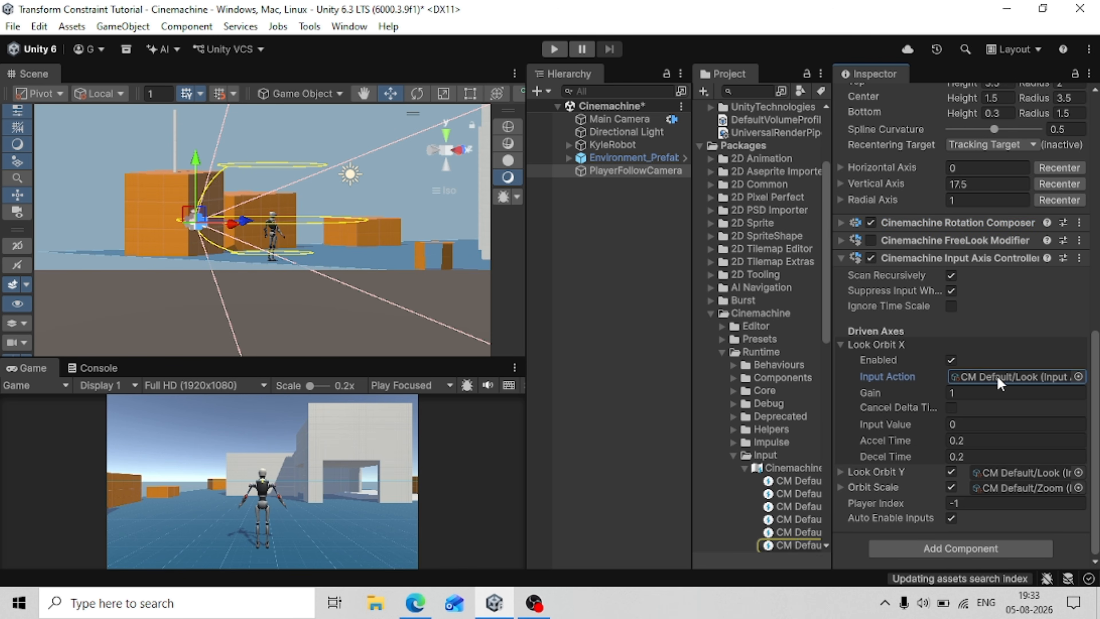
Collapse the expanded Cinemachine package folders in the project and save the scene.
left_click(743, 468)
left_click(734, 454)
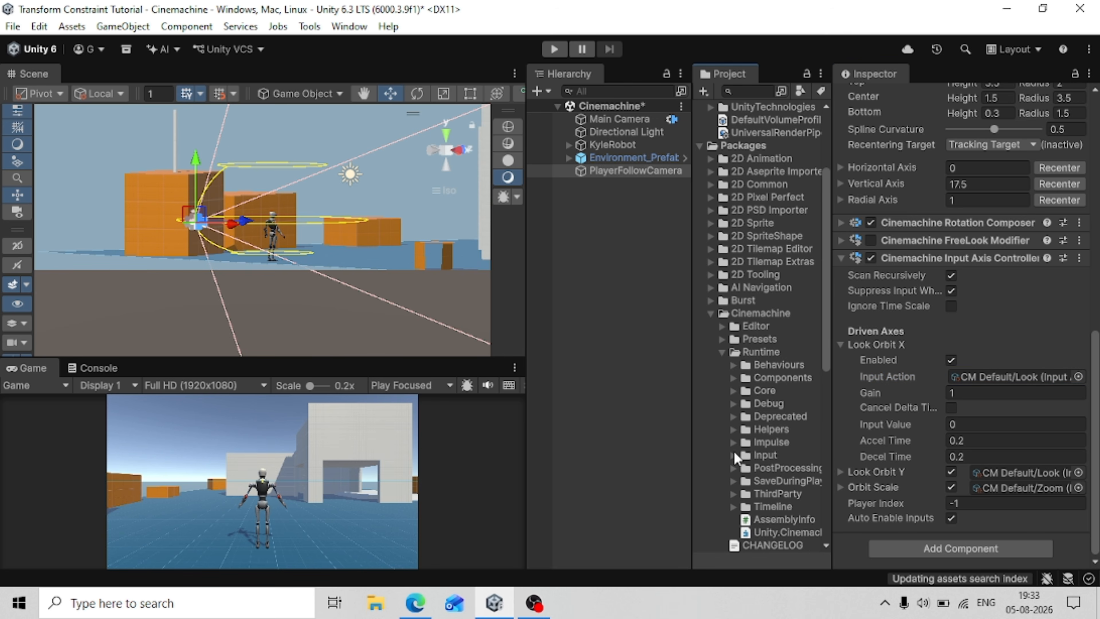
left_click(722, 350)
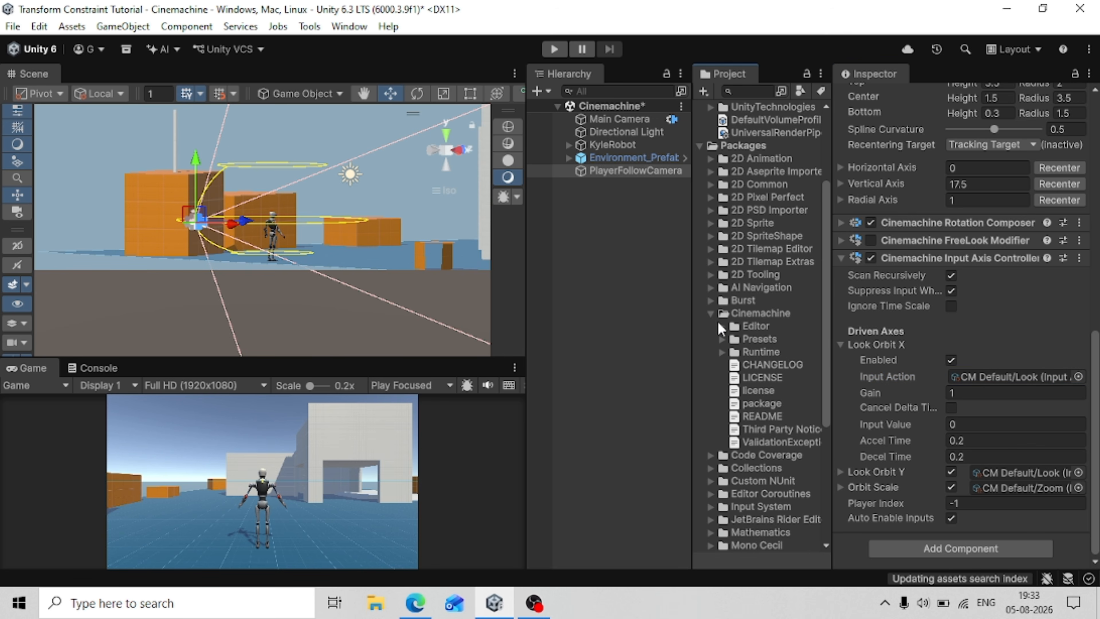
left_click(711, 314)
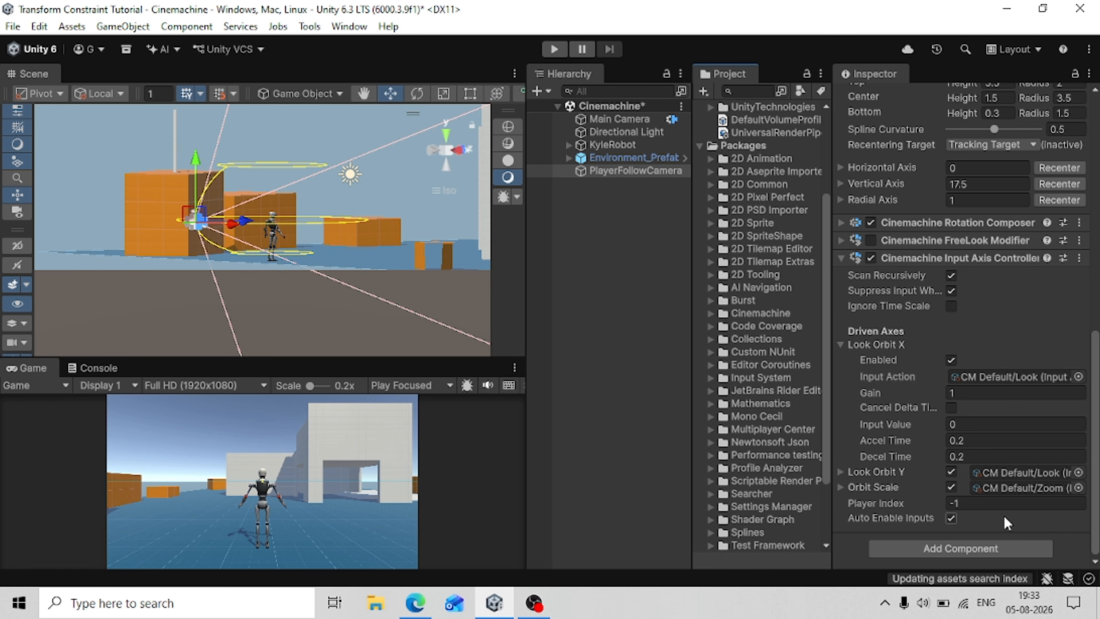
key("ctrl+s")
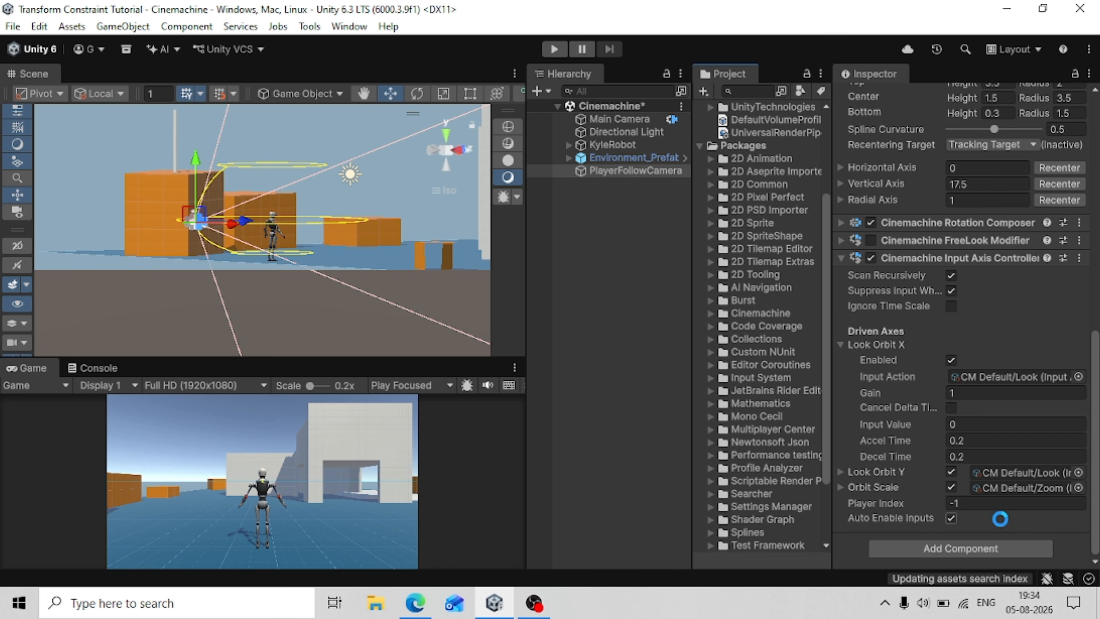